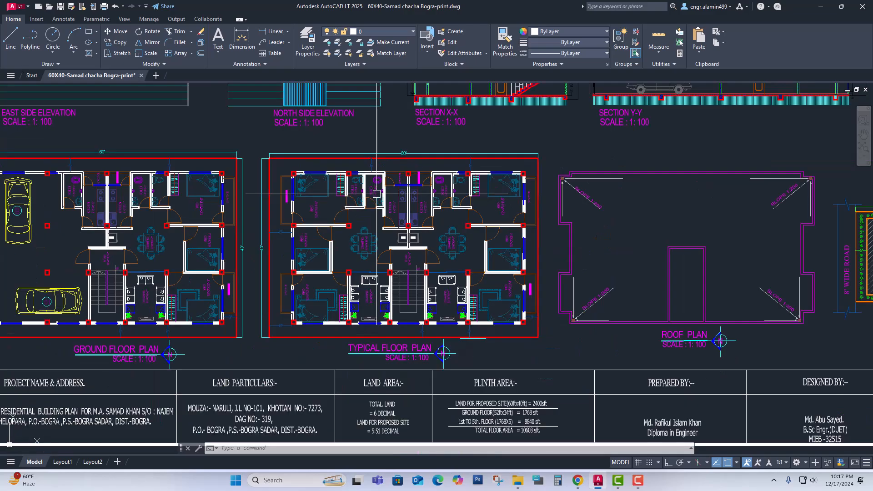
Look over the floor plans and the overall arrangement of the building approval drawing sheet.
{"action": "scroll", "coordinate": [437, 205], "scroll_direction": "down", "scroll_amount": 5}
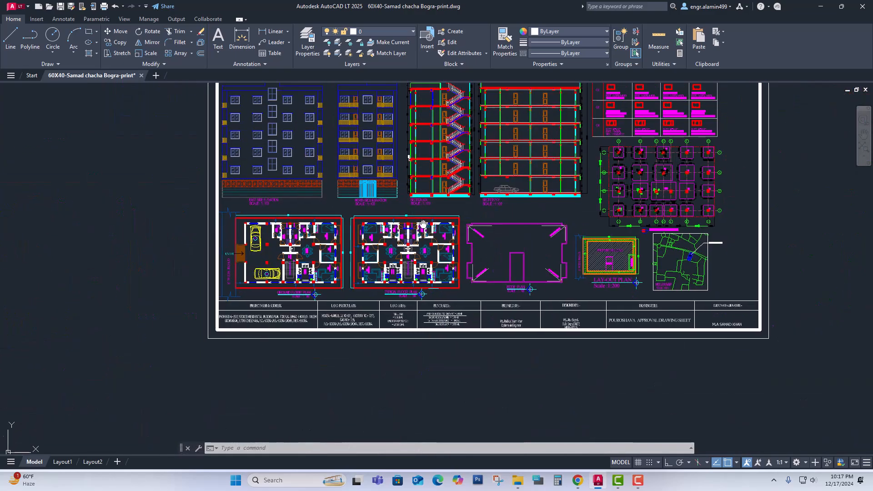
{"action": "scroll", "coordinate": [409, 245], "scroll_direction": "down", "scroll_amount": 3}
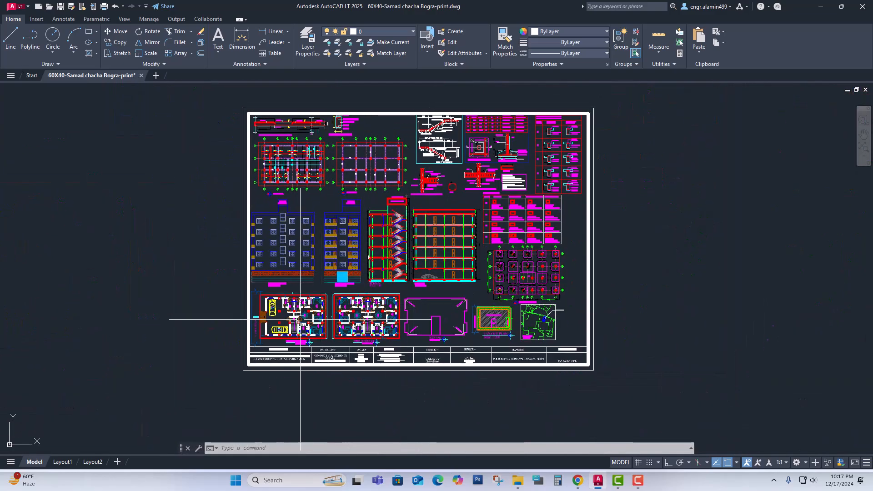
{"action": "scroll", "coordinate": [346, 309], "scroll_direction": "up", "scroll_amount": 10}
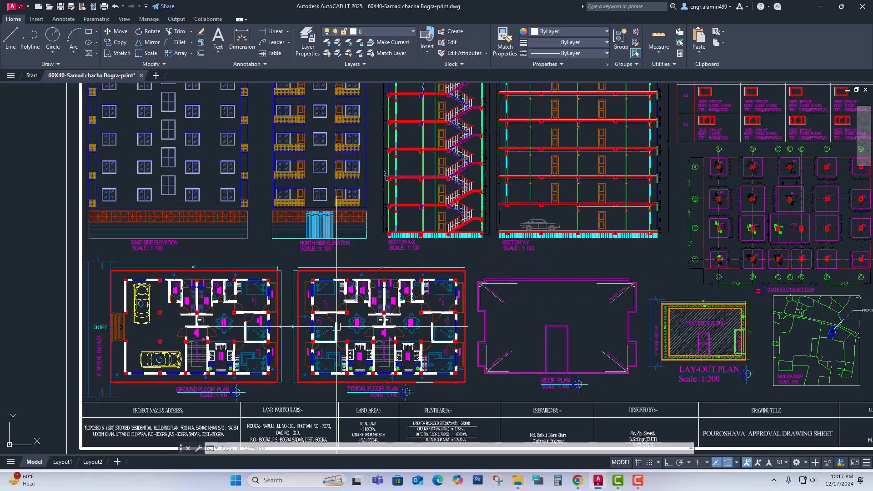
{"action": "scroll", "coordinate": [266, 252], "scroll_direction": "down", "scroll_amount": 10}
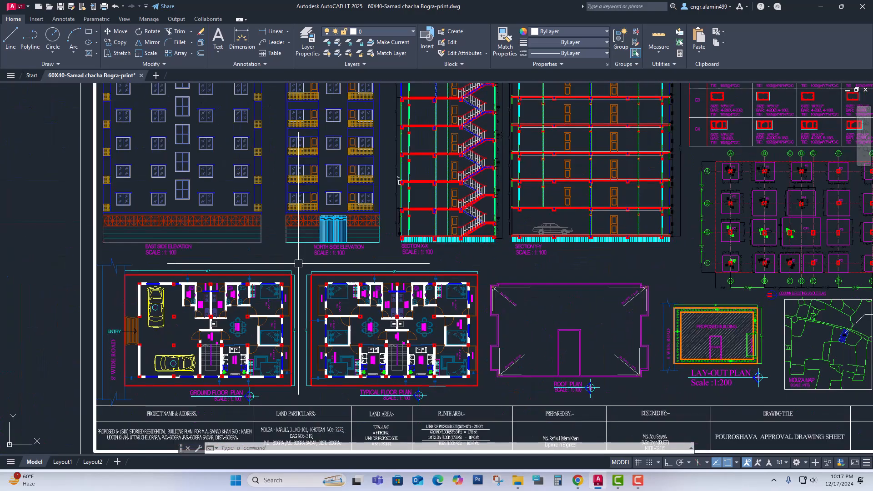
{"action": "middle_click_drag", "start_coordinate": [363, 246], "coordinate": [358, 276]}
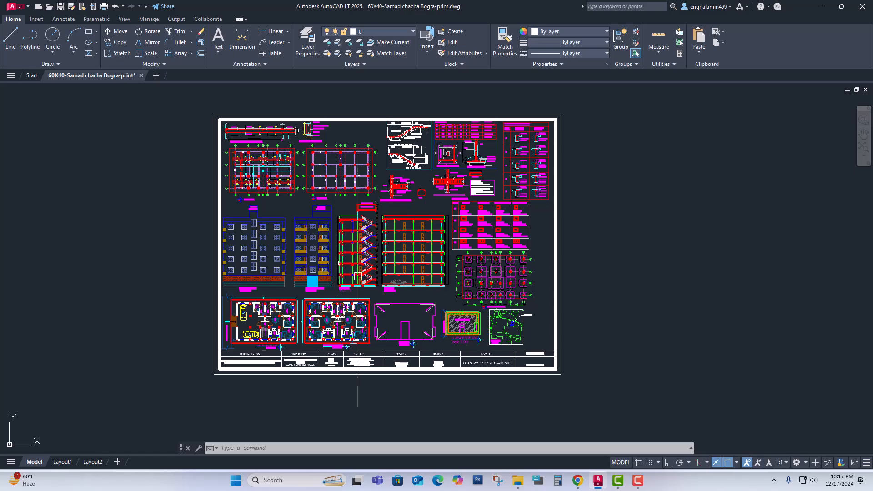
{"action": "mouse_move", "coordinate": [362, 271]}
{"action": "middle_mouse_down"}
{"action": "mouse_move", "coordinate": [376, 292]}
{"action": "mouse_move", "coordinate": [376, 271]}
{"action": "middle_mouse_up"}
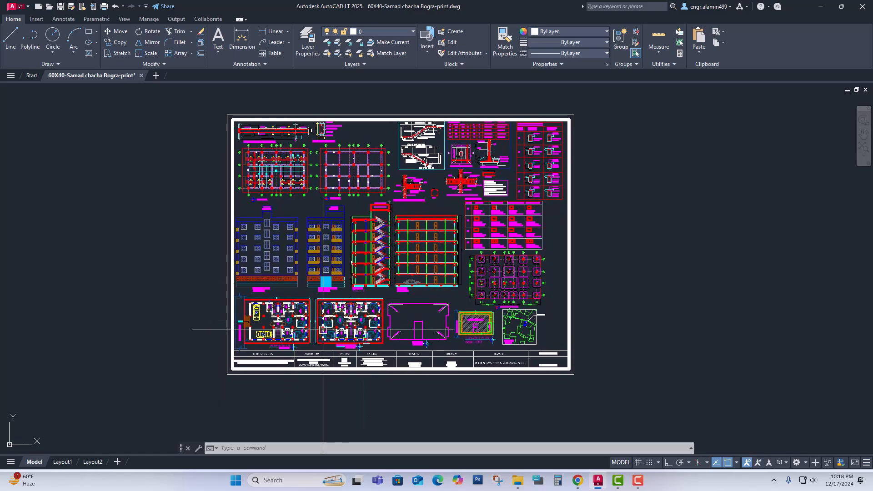
{"action": "scroll", "coordinate": [324, 330], "scroll_direction": "up", "scroll_amount": 5}
{"action": "scroll", "coordinate": [326, 289], "scroll_direction": "down", "scroll_amount": 4}
{"action": "middle_click_drag", "start_coordinate": [375, 139], "coordinate": [363, 237]}
{"action": "scroll", "coordinate": [365, 218], "scroll_direction": "down", "scroll_amount": 2}
{"action": "scroll", "coordinate": [341, 311], "scroll_direction": "up", "scroll_amount": 2}
{"action": "scroll", "coordinate": [245, 313], "scroll_direction": "up", "scroll_amount": 4}
{"action": "scroll", "coordinate": [247, 292], "scroll_direction": "down", "scroll_amount": 6}
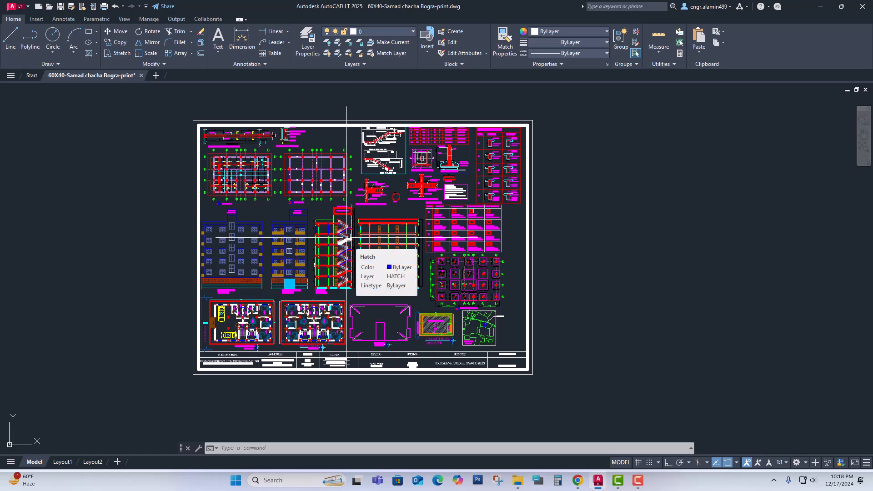
{"action": "scroll", "coordinate": [255, 159], "scroll_direction": "up", "scroll_amount": 2}
{"action": "middle_click_drag", "start_coordinate": [267, 274], "coordinate": [288, 183]}
{"action": "scroll", "coordinate": [309, 230], "scroll_direction": "down", "scroll_amount": 2}
{"action": "middle_click_drag", "start_coordinate": [367, 214], "coordinate": [361, 263]}
{"action": "middle_click_drag", "start_coordinate": [433, 279], "coordinate": [443, 253]}
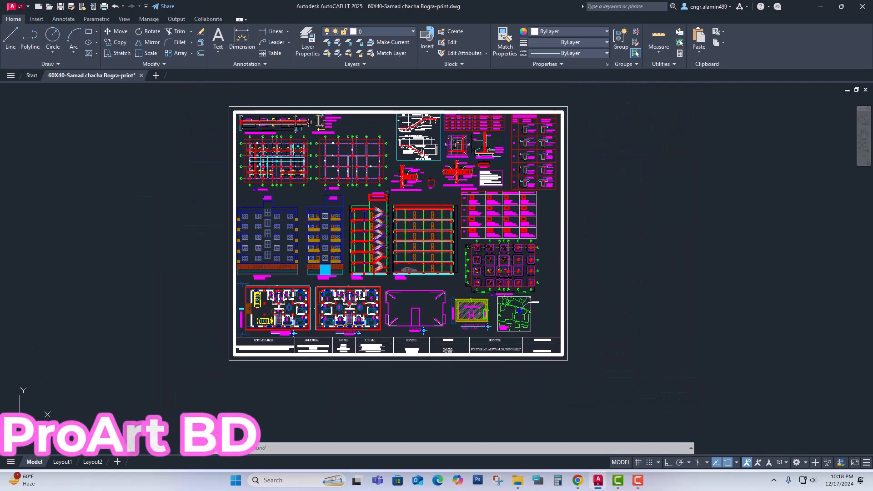
{"action": "middle_click_drag", "start_coordinate": [386, 221], "coordinate": [384, 226]}
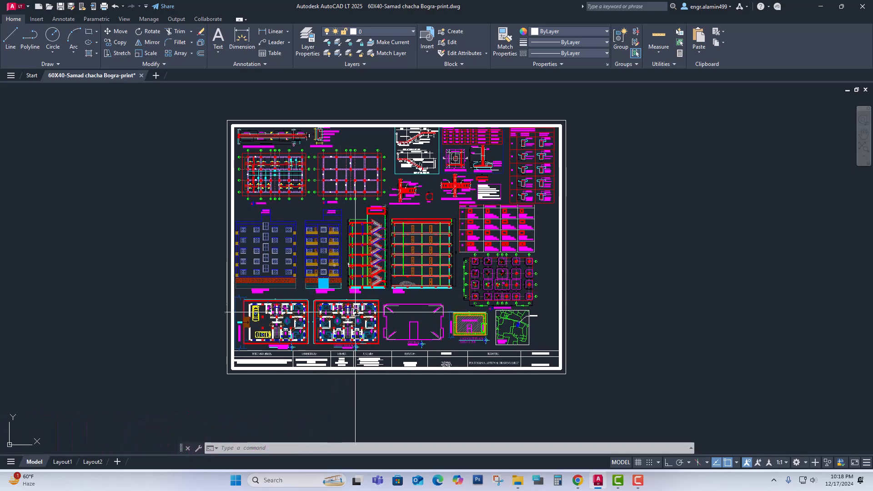
{"action": "scroll", "coordinate": [281, 299], "scroll_direction": "up", "scroll_amount": 2}
{"action": "scroll", "coordinate": [281, 299], "scroll_direction": "up", "scroll_amount": 1}
{"action": "scroll", "coordinate": [253, 354], "scroll_direction": "down", "scroll_amount": 3}
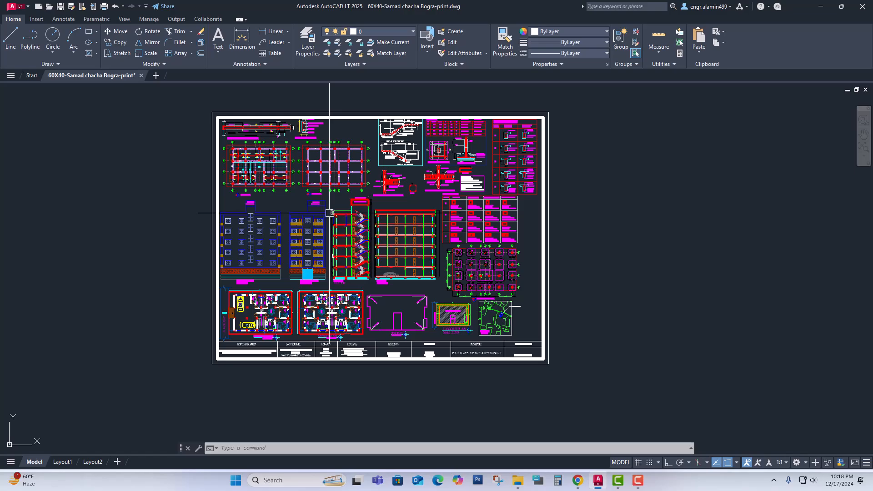
{"action": "middle_click_drag", "start_coordinate": [434, 225], "coordinate": [430, 238]}
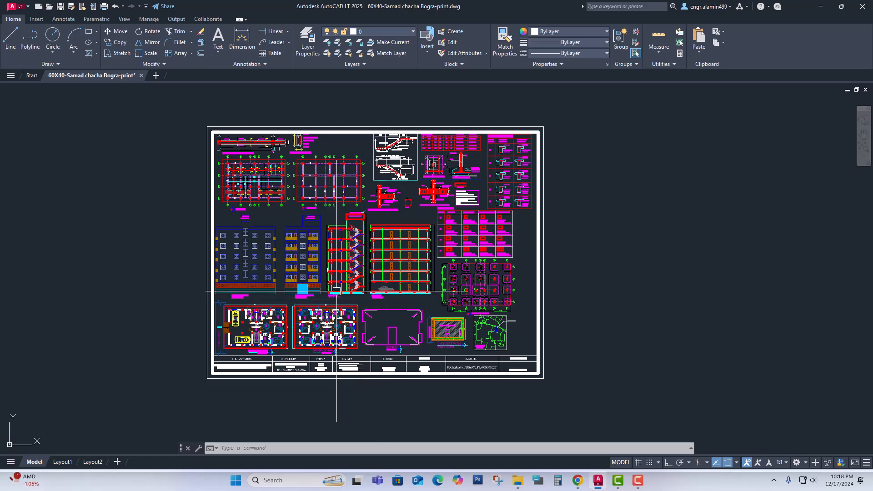
Examine the ground floor, typical floor, roof and lay-out plans together with the mouza map.
{"action": "scroll", "coordinate": [329, 282], "scroll_direction": "up", "scroll_amount": 2}
{"action": "middle_click_drag", "start_coordinate": [324, 302], "coordinate": [365, 249]}
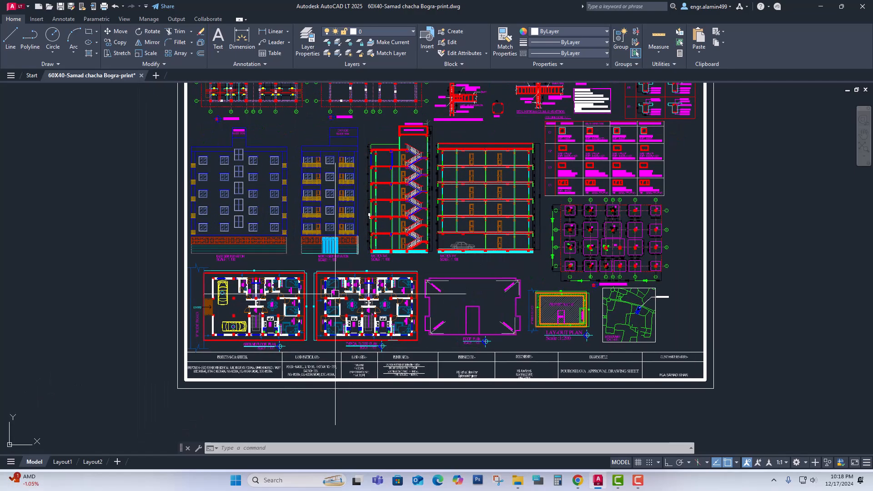
{"action": "scroll", "coordinate": [255, 306], "scroll_direction": "up", "scroll_amount": 2}
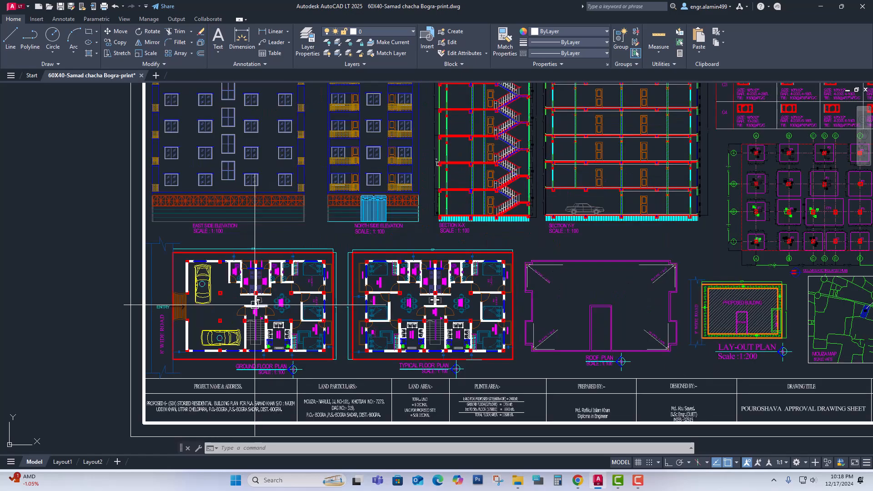
{"action": "scroll", "coordinate": [347, 287], "scroll_direction": "down", "scroll_amount": 4}
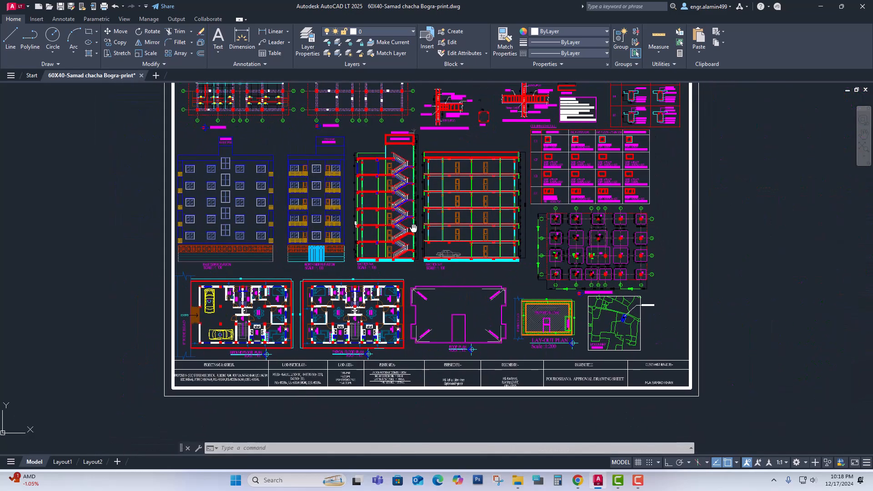
{"action": "scroll", "coordinate": [234, 287], "scroll_direction": "up", "scroll_amount": 4}
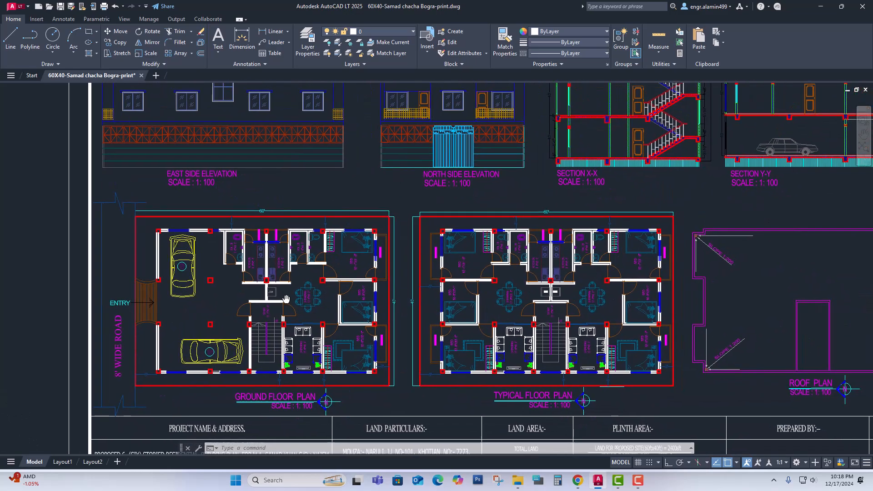
{"action": "scroll", "coordinate": [359, 379], "scroll_direction": "down", "scroll_amount": 3}
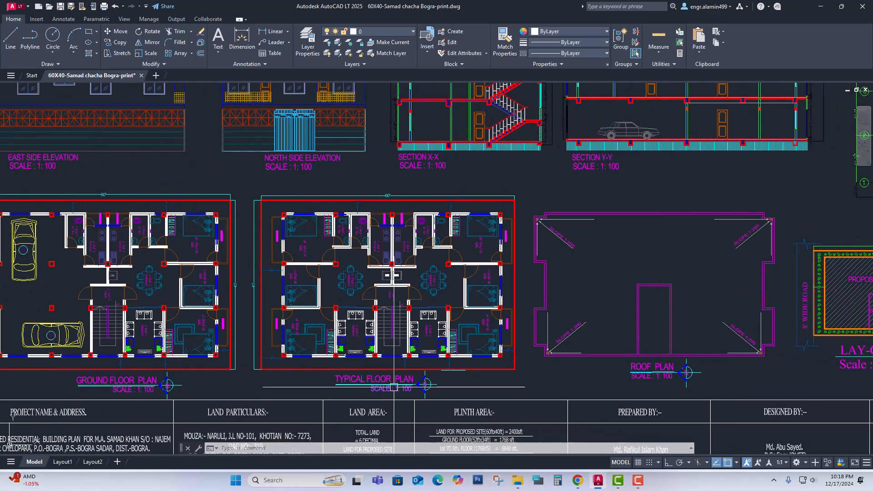
{"action": "scroll", "coordinate": [644, 379], "scroll_direction": "up", "scroll_amount": 4}
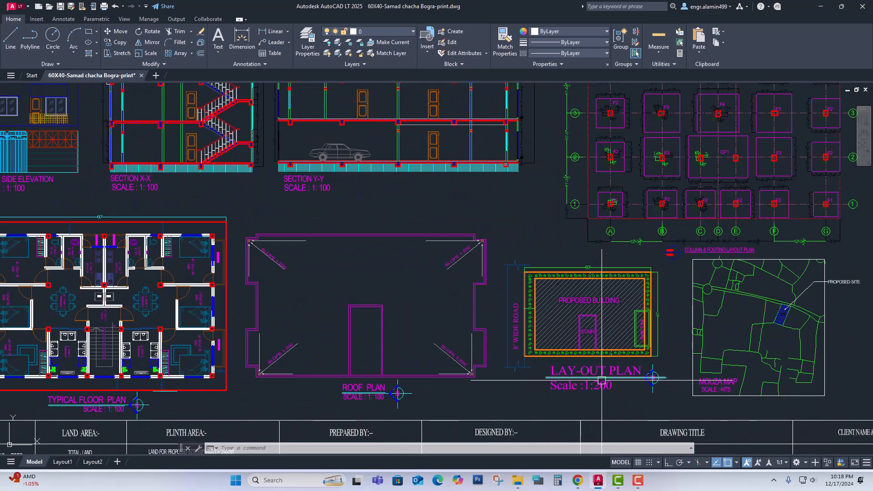
{"action": "middle_click_drag", "start_coordinate": [644, 379], "coordinate": [543, 387]}
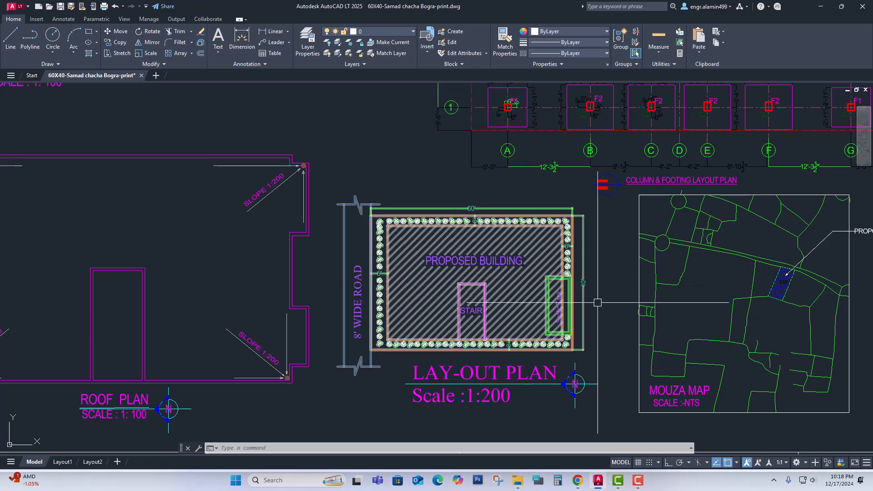
{"action": "middle_click_drag", "start_coordinate": [597, 302], "coordinate": [464, 347]}
{"action": "scroll", "coordinate": [634, 403], "scroll_direction": "down", "scroll_amount": 2}
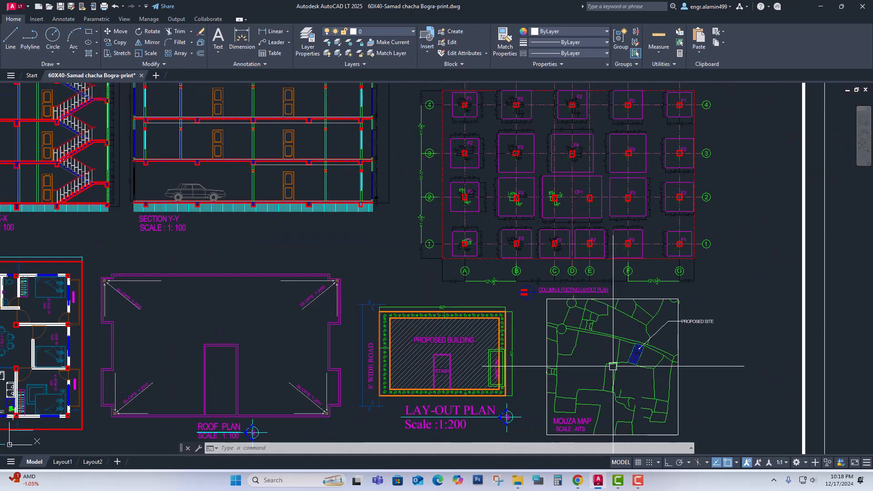
{"action": "scroll", "coordinate": [613, 366], "scroll_direction": "down", "scroll_amount": 4}
{"action": "scroll", "coordinate": [294, 273], "scroll_direction": "up", "scroll_amount": 4}
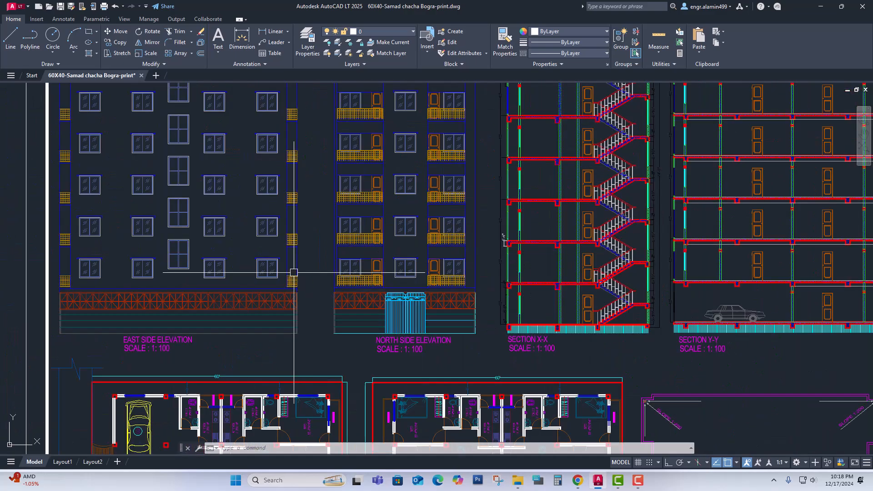
Examine the east and north side elevations and the building sections X-X and Y-Y.
{"action": "middle_click_drag", "start_coordinate": [205, 275], "coordinate": [259, 302]}
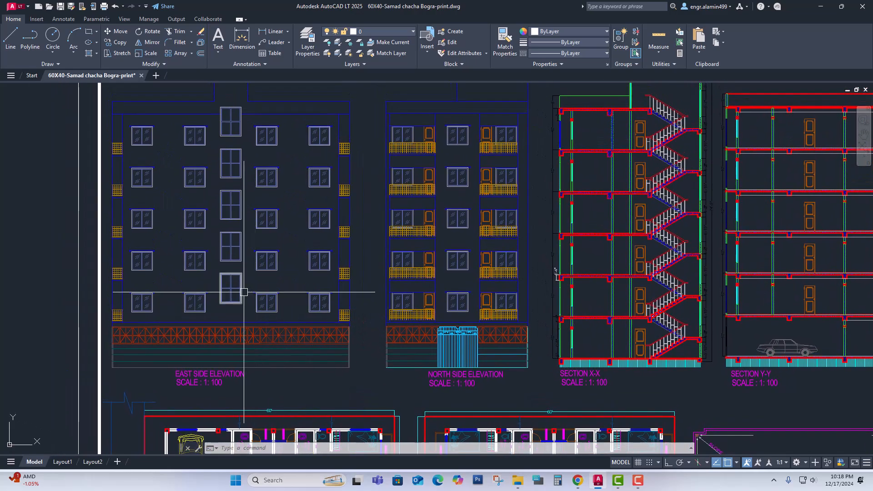
{"action": "scroll", "coordinate": [230, 288], "scroll_direction": "down", "scroll_amount": 2}
{"action": "middle_click_drag", "start_coordinate": [417, 272], "coordinate": [260, 273]}
{"action": "scroll", "coordinate": [472, 258], "scroll_direction": "up", "scroll_amount": 2}
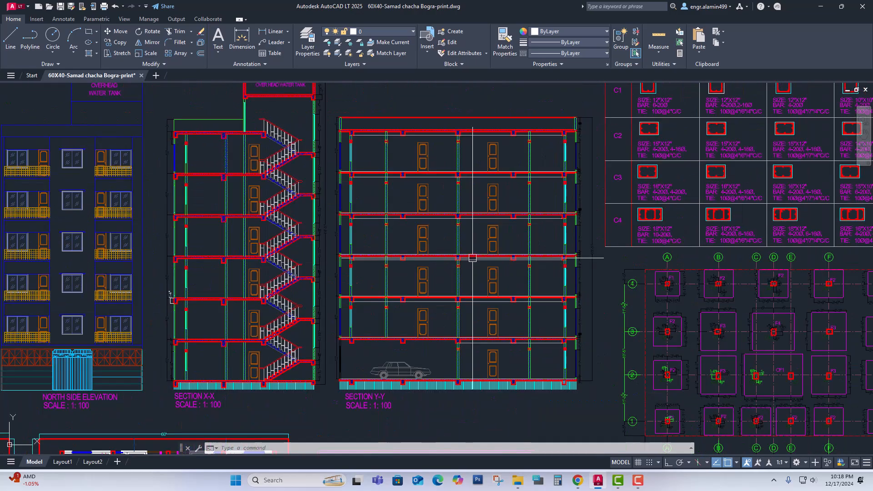
{"action": "scroll", "coordinate": [453, 273], "scroll_direction": "down", "scroll_amount": 3}
{"action": "middle_click_drag", "start_coordinate": [454, 275], "coordinate": [306, 263]}
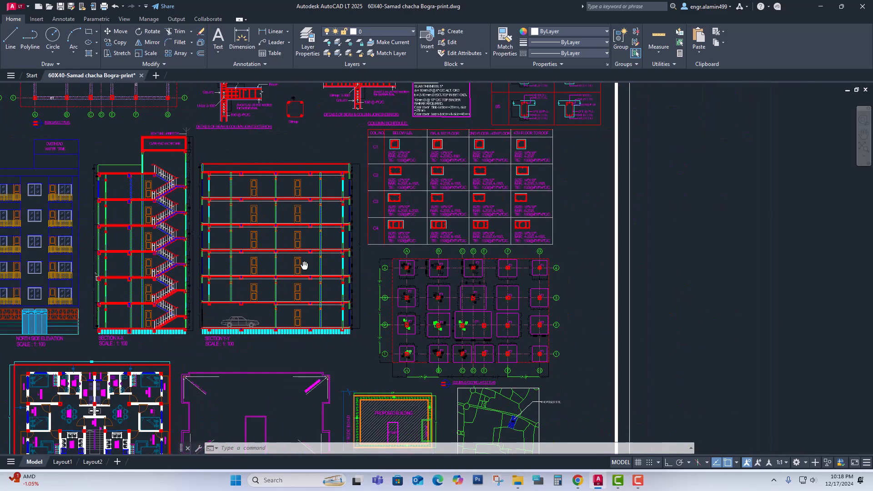
Examine the column and footing layout plan, including the footing sizes along grids A to G.
{"action": "scroll", "coordinate": [488, 324], "scroll_direction": "up", "scroll_amount": 5}
{"action": "scroll", "coordinate": [473, 320], "scroll_direction": "down", "scroll_amount": 2}
{"action": "middle_click_drag", "start_coordinate": [426, 240], "coordinate": [453, 293]}
{"action": "scroll", "coordinate": [453, 294], "scroll_direction": "down", "scroll_amount": 4}
{"action": "scroll", "coordinate": [453, 293], "scroll_direction": "up", "scroll_amount": 10}
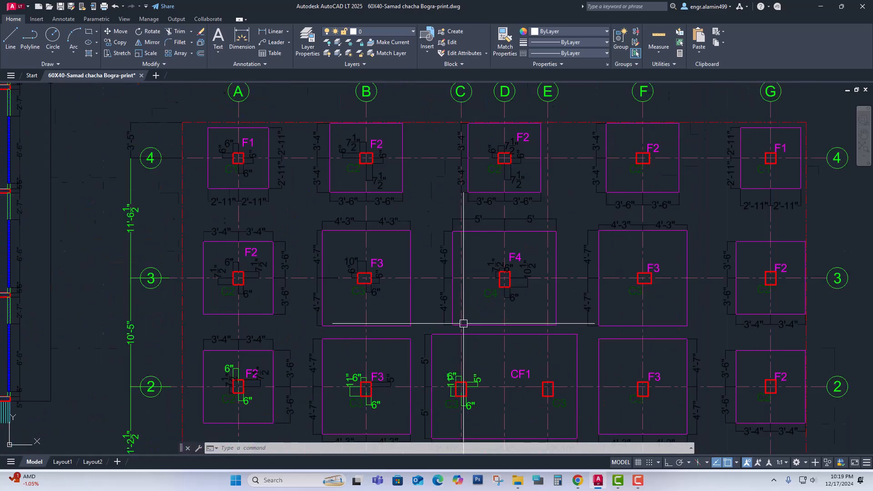
{"action": "scroll", "coordinate": [479, 316], "scroll_direction": "down", "scroll_amount": 4}
{"action": "middle_click_drag", "start_coordinate": [381, 232], "coordinate": [394, 307]}
{"action": "scroll", "coordinate": [395, 307], "scroll_direction": "down", "scroll_amount": 4}
{"action": "scroll", "coordinate": [403, 199], "scroll_direction": "up", "scroll_amount": 2}
{"action": "scroll", "coordinate": [446, 244], "scroll_direction": "down", "scroll_amount": 5}
Examine the beam layout plans and slab reinforcement beneath the typical long section of the floor beam.
{"action": "middle_click_drag", "start_coordinate": [202, 213], "coordinate": [283, 282]}
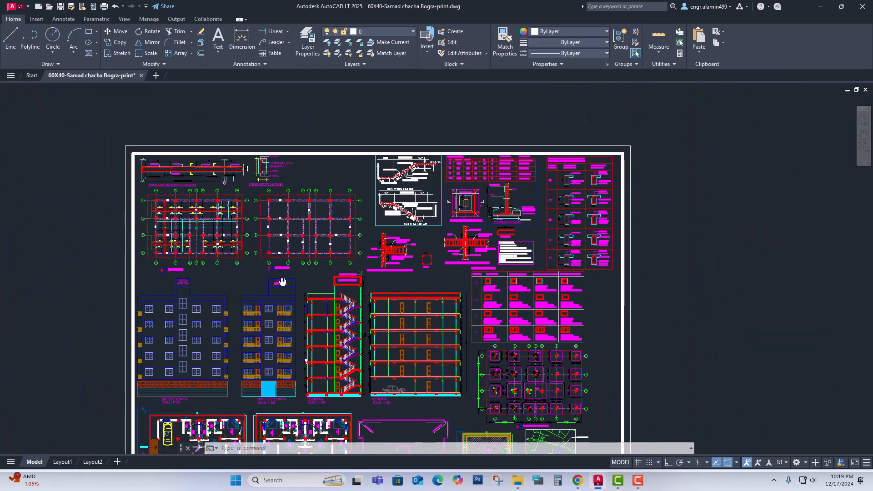
{"action": "scroll", "coordinate": [500, 227], "scroll_direction": "up", "scroll_amount": 5}
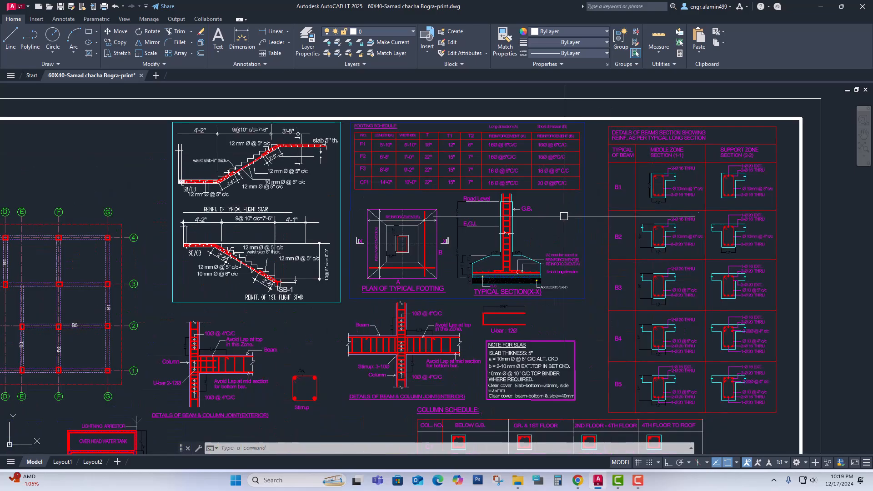
{"action": "middle_click_drag", "start_coordinate": [277, 284], "coordinate": [549, 264]}
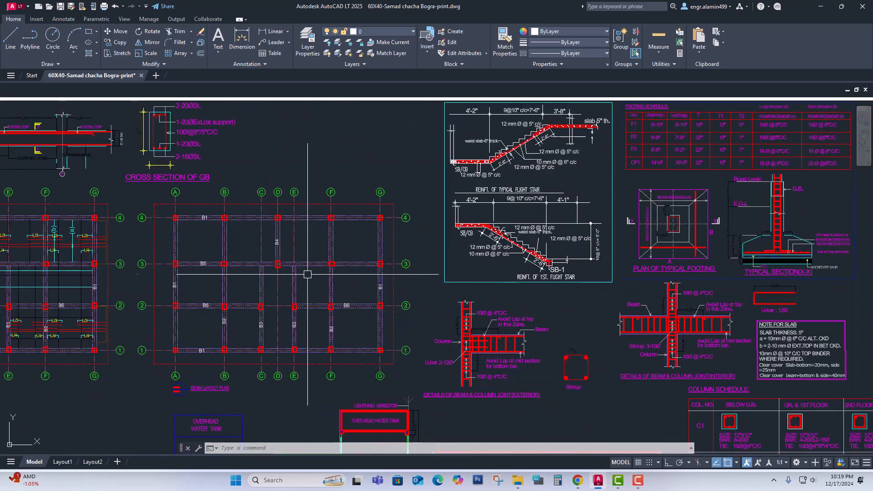
{"action": "scroll", "coordinate": [237, 272], "scroll_direction": "up", "scroll_amount": 2}
{"action": "middle_click_drag", "start_coordinate": [244, 281], "coordinate": [503, 281]}
{"action": "scroll", "coordinate": [504, 281], "scroll_direction": "down", "scroll_amount": 2}
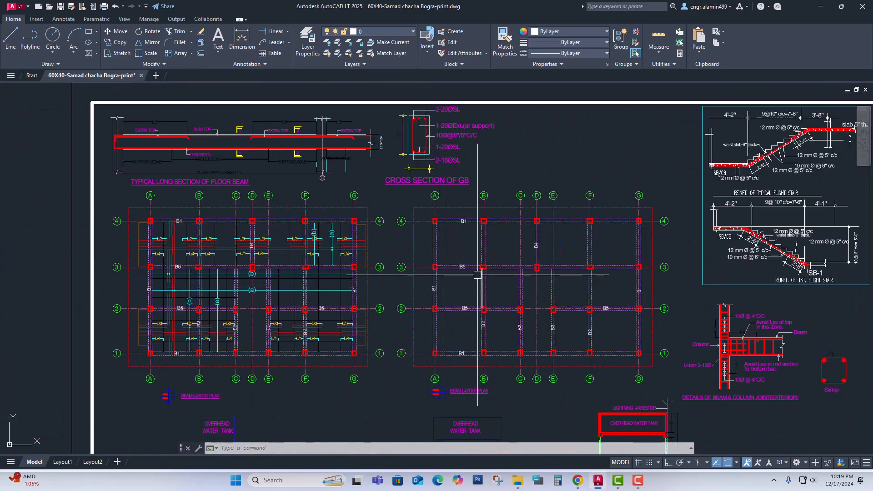
{"action": "scroll", "coordinate": [486, 278], "scroll_direction": "up", "scroll_amount": 1}
{"action": "scroll", "coordinate": [506, 282], "scroll_direction": "down", "scroll_amount": 3}
{"action": "middle_click_drag", "start_coordinate": [532, 296], "coordinate": [507, 282]}
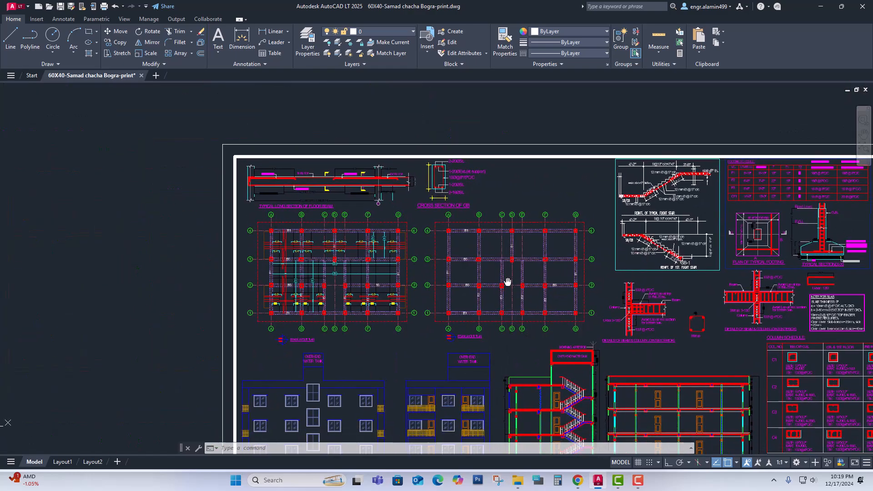
{"action": "scroll", "coordinate": [343, 272], "scroll_direction": "up", "scroll_amount": 2}
{"action": "scroll", "coordinate": [319, 262], "scroll_direction": "up", "scroll_amount": 2}
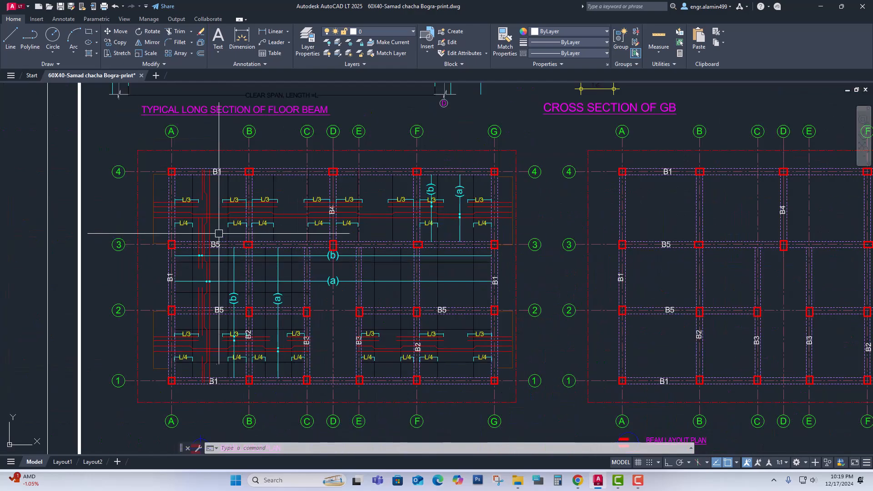
{"action": "scroll", "coordinate": [248, 245], "scroll_direction": "down", "scroll_amount": 6}
Examine the stair reinforcement details, the footing schedule with its typical section, and the beam section details.
{"action": "scroll", "coordinate": [488, 235], "scroll_direction": "up", "scroll_amount": 3}
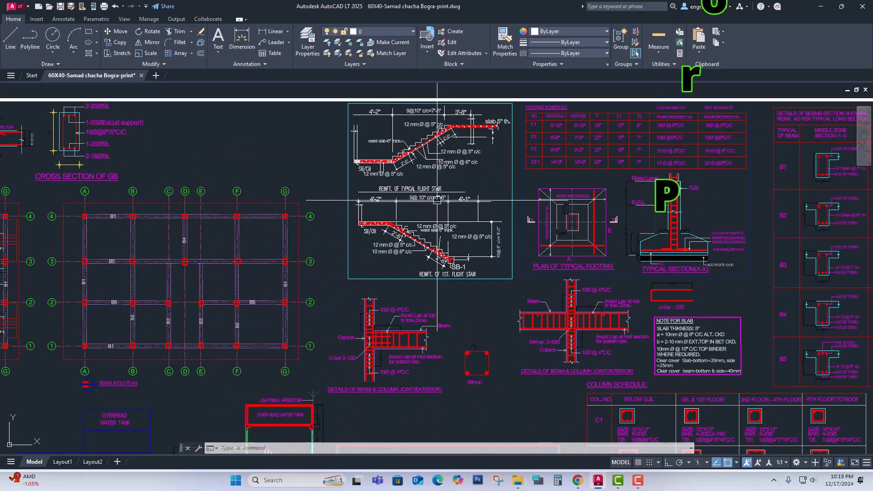
{"action": "middle_click_drag", "start_coordinate": [488, 241], "coordinate": [296, 227]}
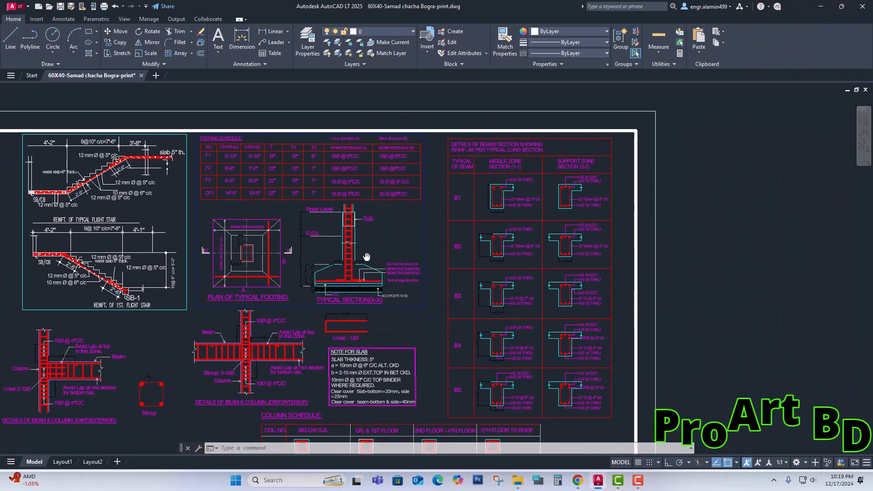
{"action": "scroll", "coordinate": [545, 206], "scroll_direction": "up", "scroll_amount": 1}
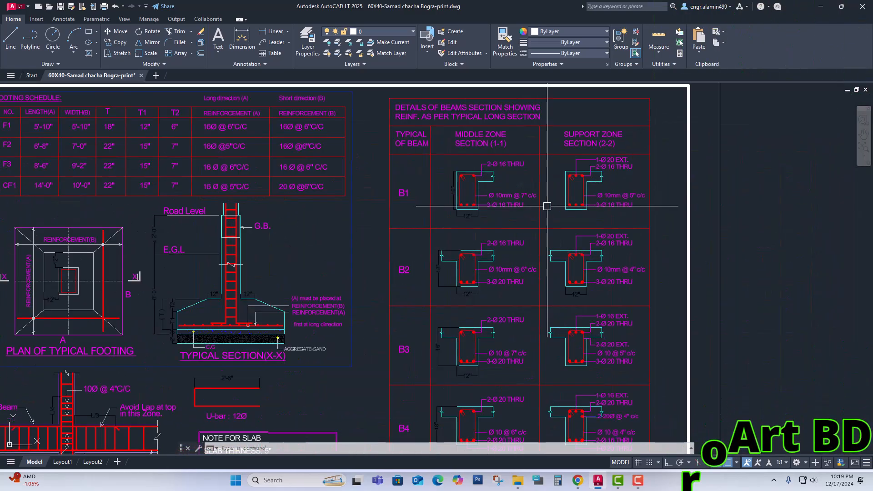
{"action": "scroll", "coordinate": [574, 231], "scroll_direction": "down", "scroll_amount": 1}
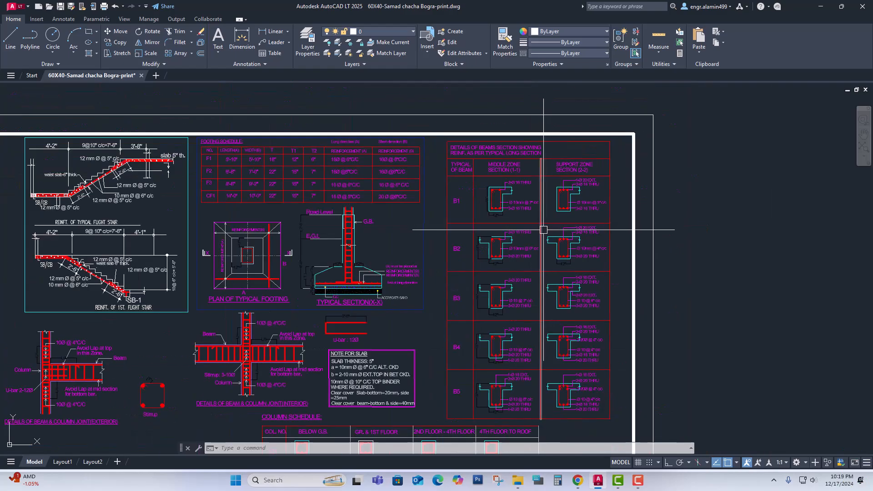
{"action": "middle_click_drag", "start_coordinate": [327, 263], "coordinate": [415, 273]}
{"action": "scroll", "coordinate": [351, 195], "scroll_direction": "up", "scroll_amount": 2}
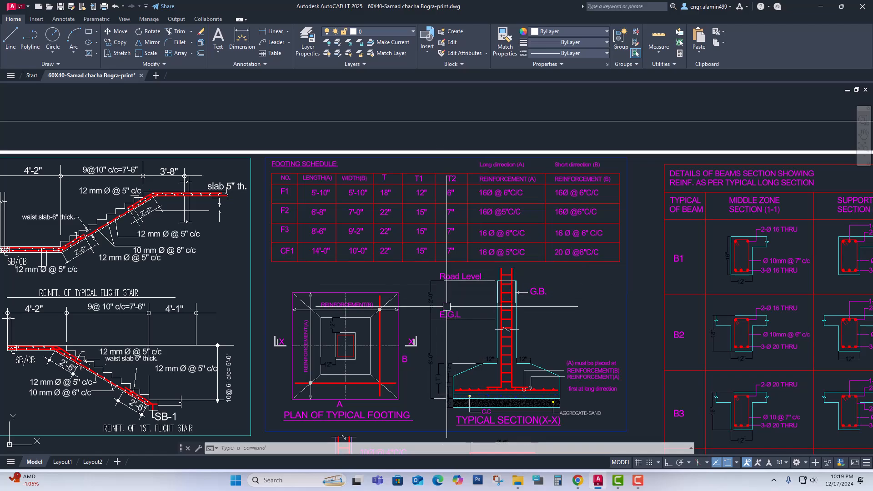
Examine the overall arrangement of plans, elevations, sections and structural details across the full approval drawing sheet.
{"action": "scroll", "coordinate": [435, 238], "scroll_direction": "down", "scroll_amount": 3}
{"action": "scroll", "coordinate": [399, 232], "scroll_direction": "down", "scroll_amount": 4}
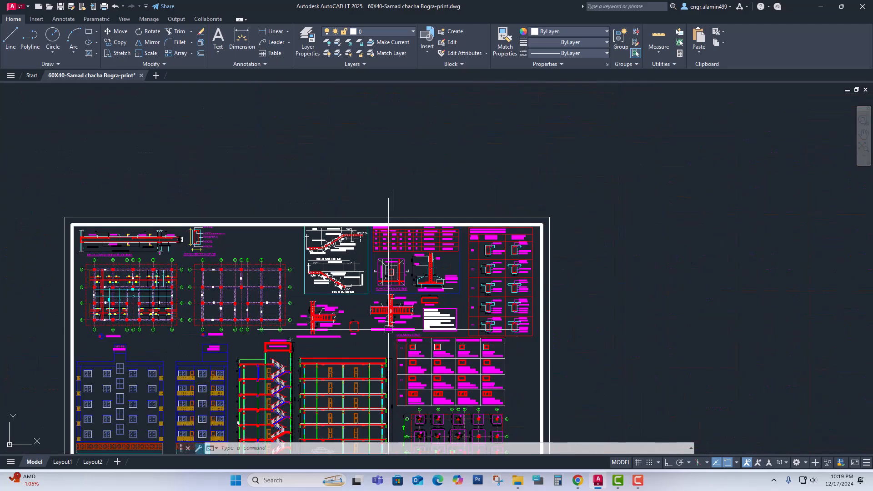
{"action": "middle_click_drag", "start_coordinate": [396, 309], "coordinate": [453, 324]}
{"action": "middle_click_drag", "start_coordinate": [390, 266], "coordinate": [395, 230]}
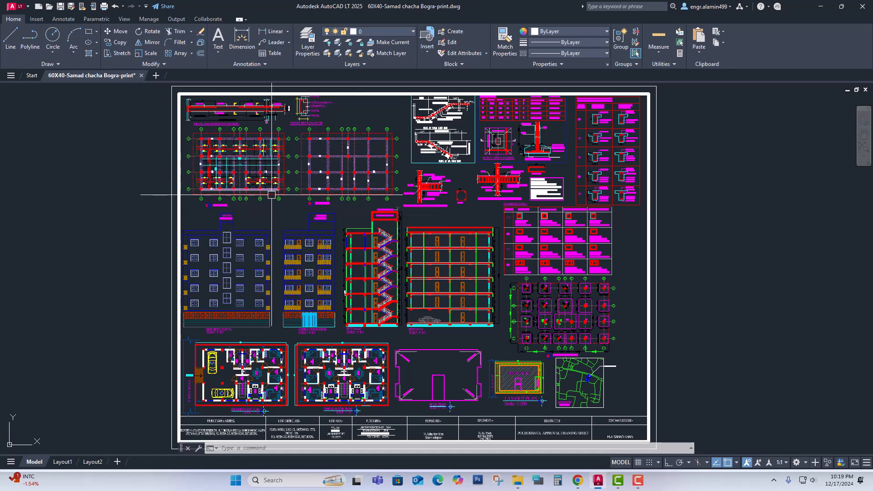
{"action": "mouse_move", "coordinate": [429, 348]}
{"action": "middle_mouse_down"}
{"action": "mouse_move", "coordinate": [424, 326]}
{"action": "mouse_move", "coordinate": [425, 366]}
{"action": "middle_mouse_up"}
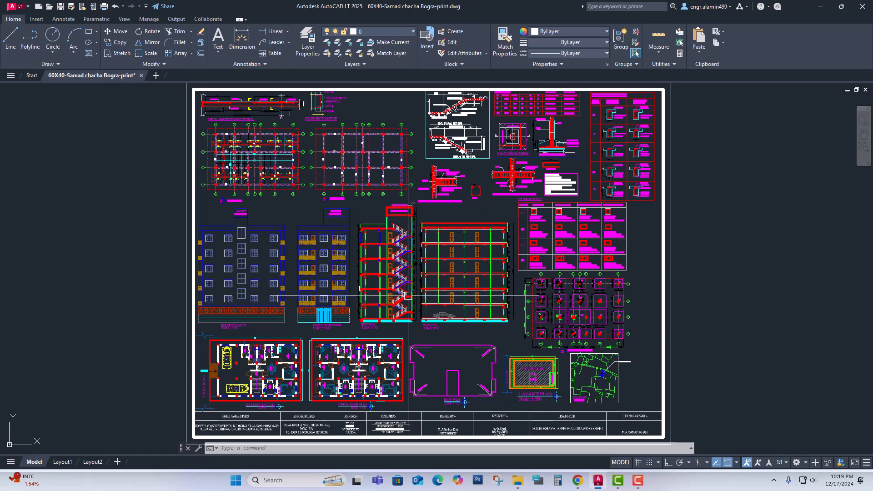
{"action": "middle_click_drag", "start_coordinate": [434, 296], "coordinate": [441, 295]}
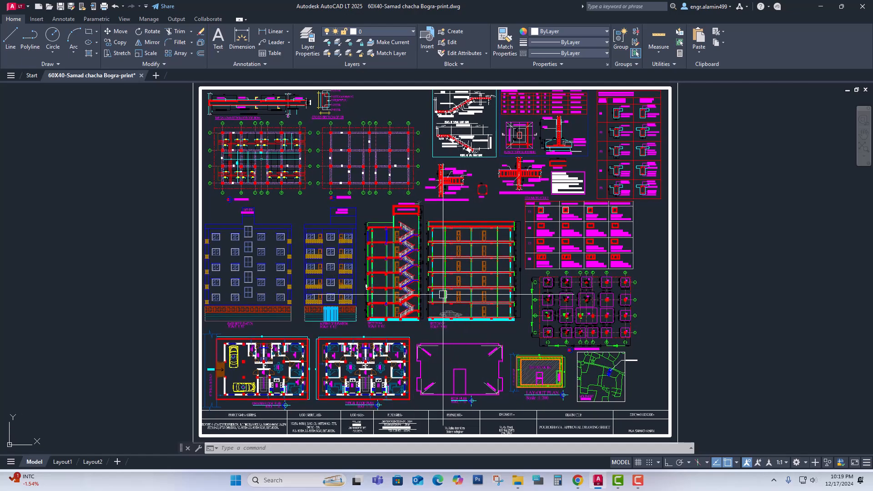
{"action": "middle_click_drag", "start_coordinate": [447, 344], "coordinate": [454, 324]}
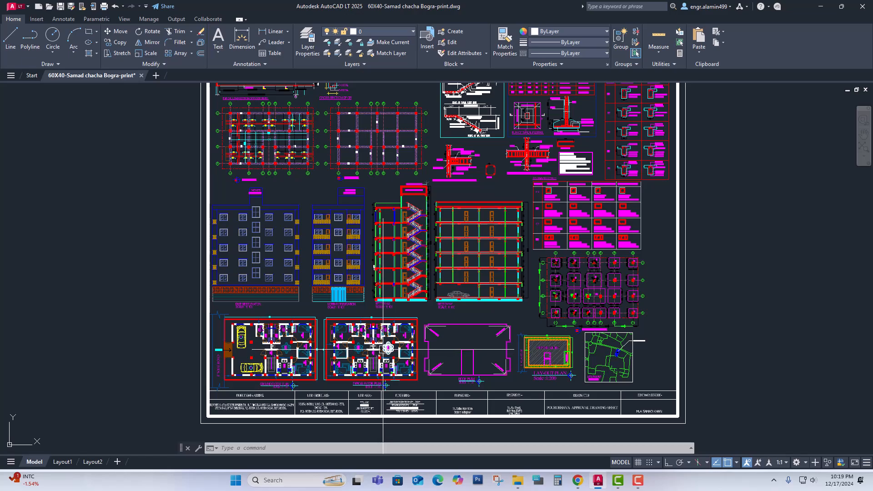
Examine the room layout and dimensions of the typical floor plan between the ground floor plan and the roof plan.
{"action": "scroll", "coordinate": [301, 360], "scroll_direction": "up", "scroll_amount": 3}
{"action": "scroll", "coordinate": [302, 360], "scroll_direction": "up", "scroll_amount": 5}
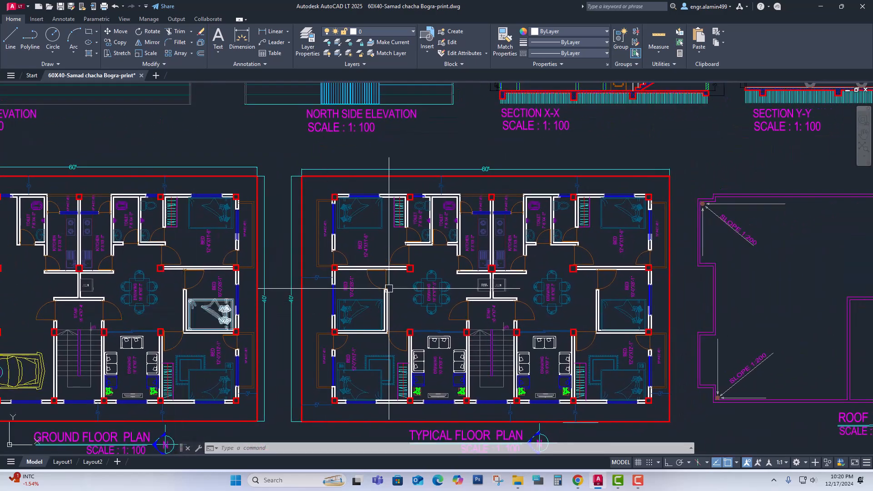
{"action": "middle_click_drag", "start_coordinate": [388, 288], "coordinate": [289, 295]}
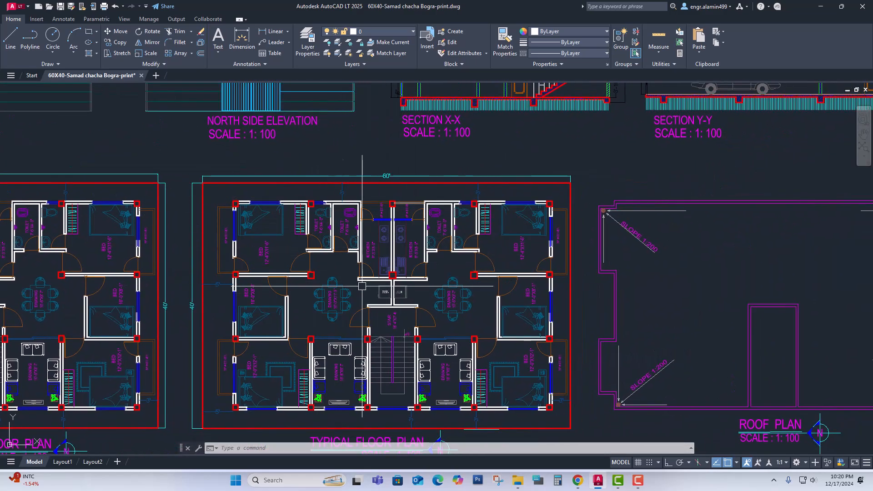
{"action": "scroll", "coordinate": [362, 286], "scroll_direction": "up", "scroll_amount": 3}
{"action": "scroll", "coordinate": [312, 259], "scroll_direction": "down", "scroll_amount": 3}
{"action": "scroll", "coordinate": [312, 228], "scroll_direction": "up", "scroll_amount": 3}
{"action": "scroll", "coordinate": [312, 228], "scroll_direction": "down", "scroll_amount": 3}
{"action": "scroll", "coordinate": [308, 281], "scroll_direction": "up", "scroll_amount": 3}
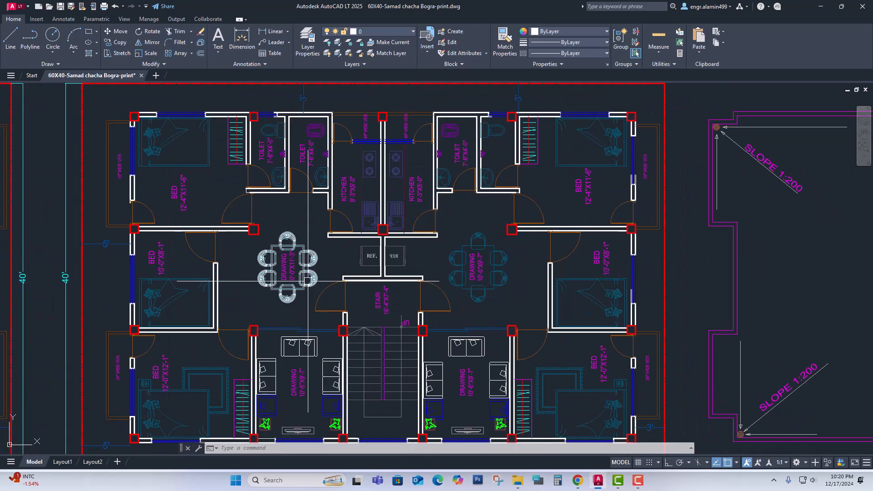
{"action": "scroll", "coordinate": [376, 237], "scroll_direction": "down", "scroll_amount": 2}
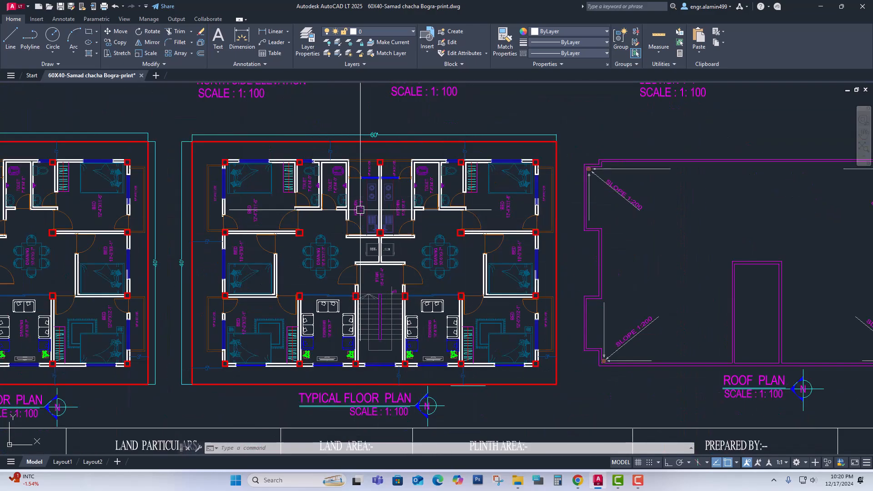
{"action": "middle_click_drag", "start_coordinate": [361, 209], "coordinate": [383, 212]}
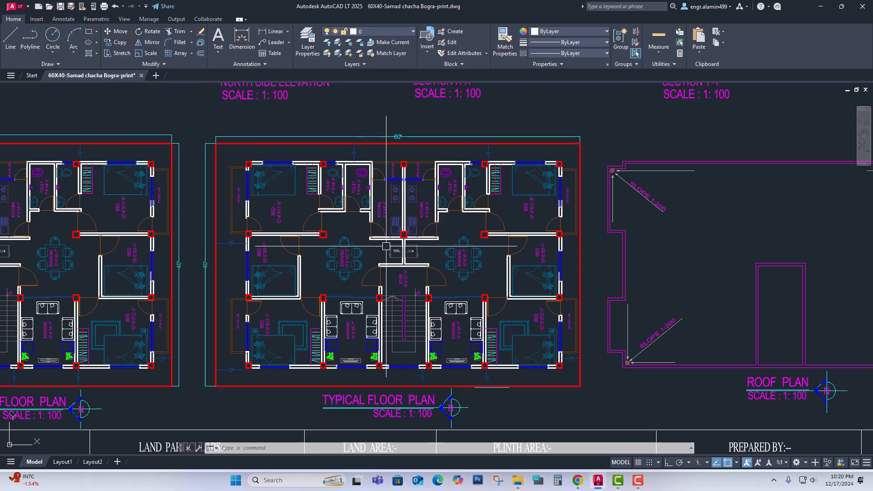
{"action": "middle_click_drag", "start_coordinate": [296, 253], "coordinate": [312, 255]}
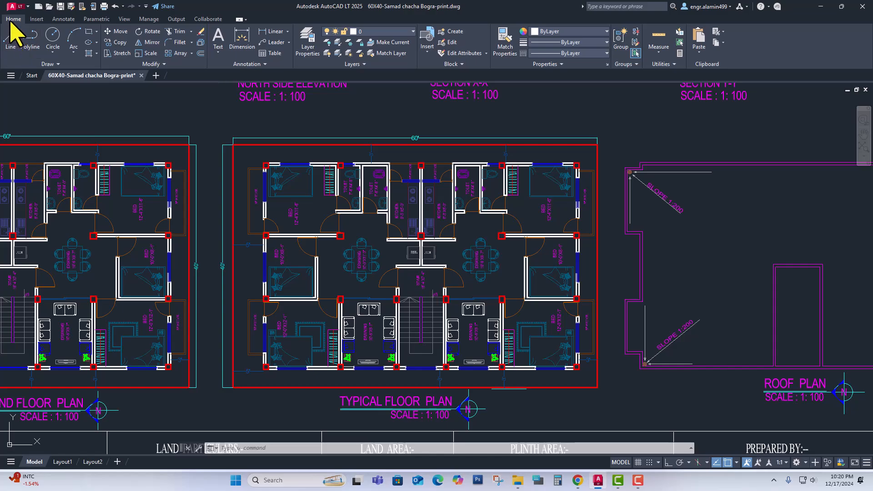
Create a new drawing from the acadlt template.
{"action": "left_click", "coordinate": [38, 6]}
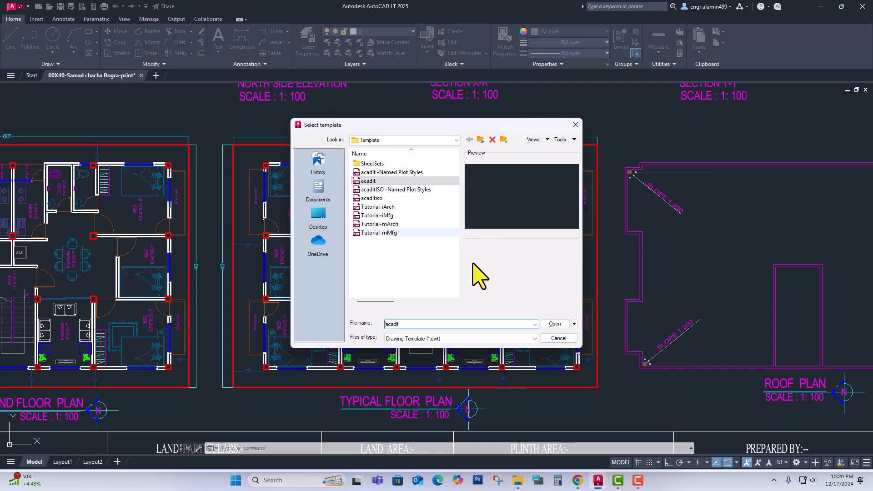
{"action": "left_click", "coordinate": [555, 323]}
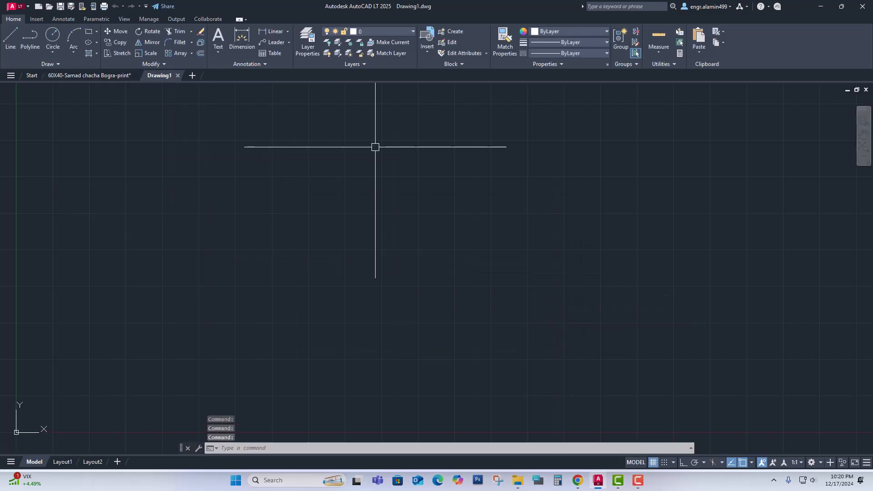
{"action": "middle_click_drag", "start_coordinate": [341, 191], "coordinate": [351, 213]}
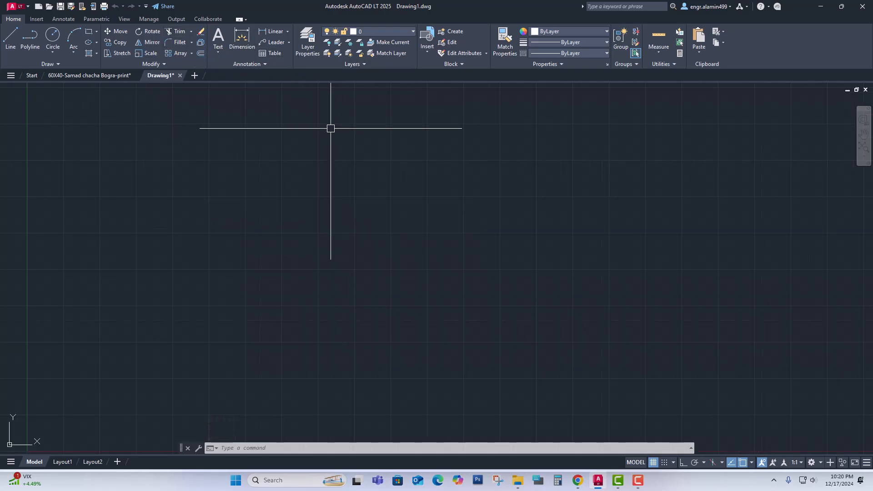
Set the drawing's length units to Architectural with a precision of 0'-0 1/4".
{"action": "type", "text": "UN"}
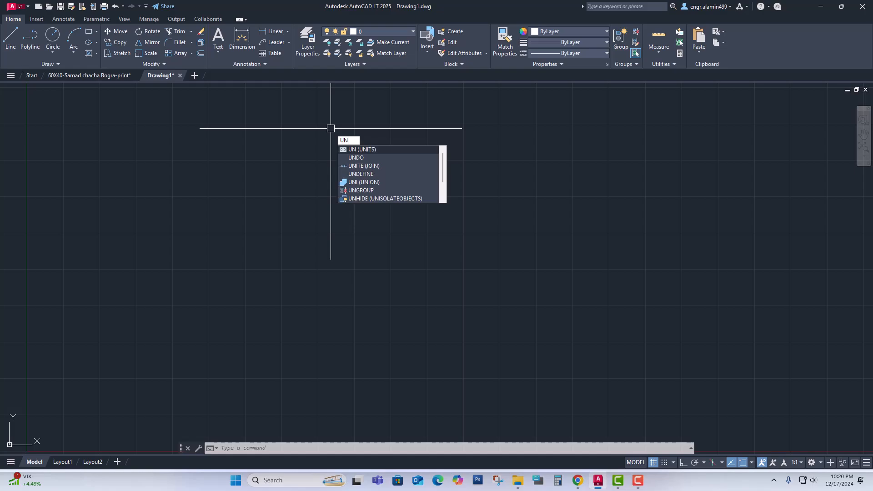
{"action": "type", "text": "I"}
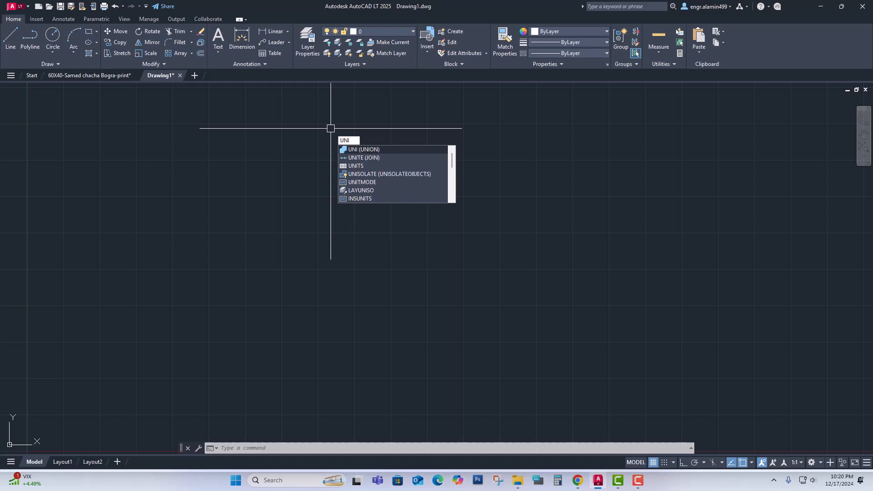
{"action": "type", "text": "TE"}
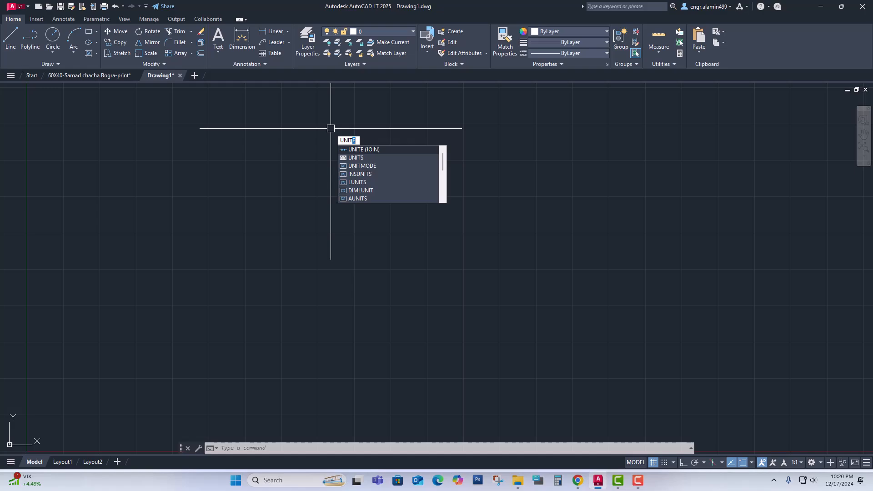
{"action": "left_click", "coordinate": [355, 157]}
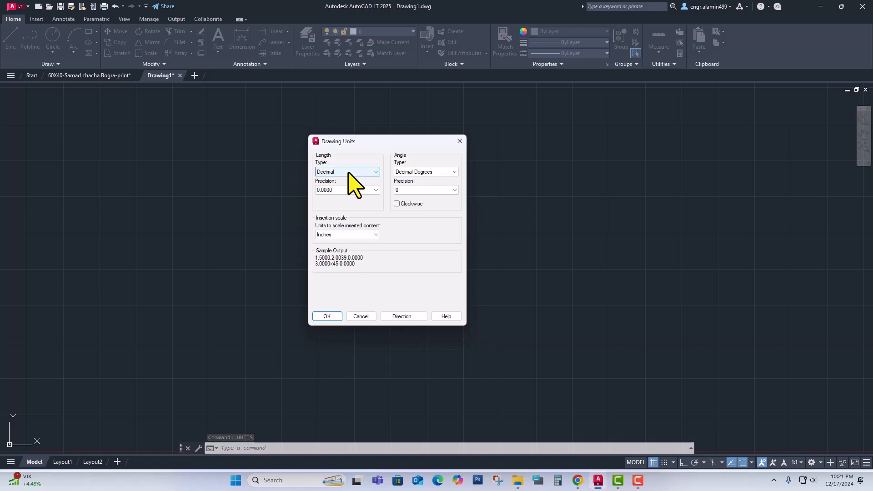
{"action": "left_click", "coordinate": [374, 173]}
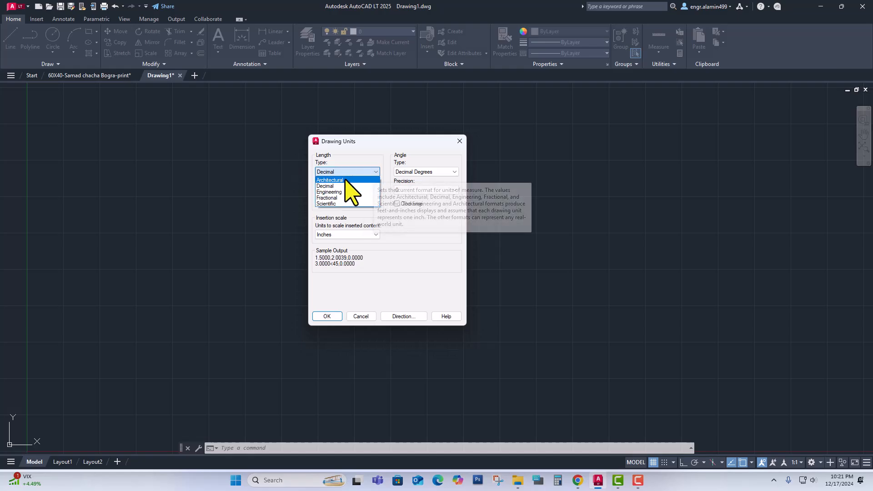
{"action": "left_click", "coordinate": [369, 143]}
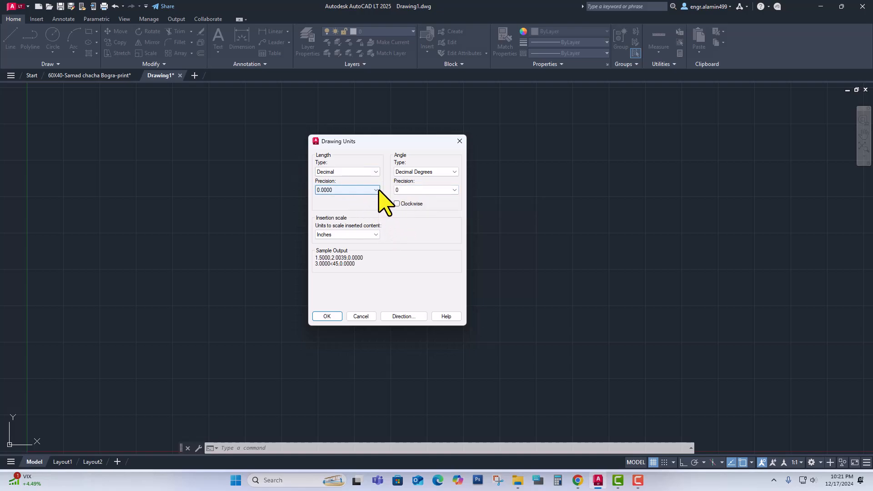
{"action": "left_click", "coordinate": [375, 172]}
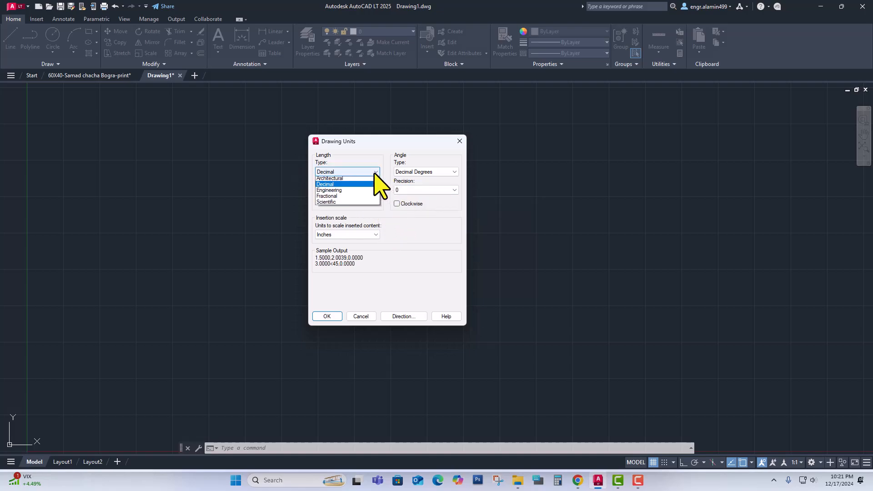
{"action": "left_click", "coordinate": [351, 180]}
{"action": "left_click", "coordinate": [329, 188]}
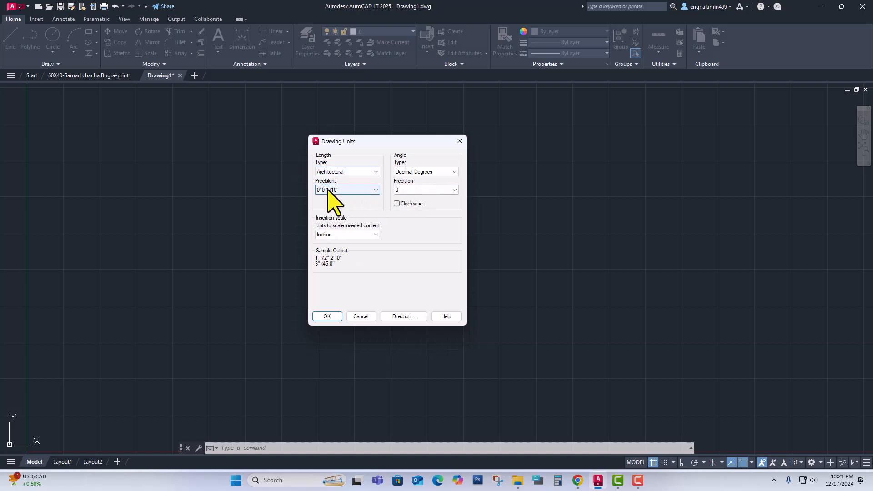
{"action": "left_click", "coordinate": [361, 190]}
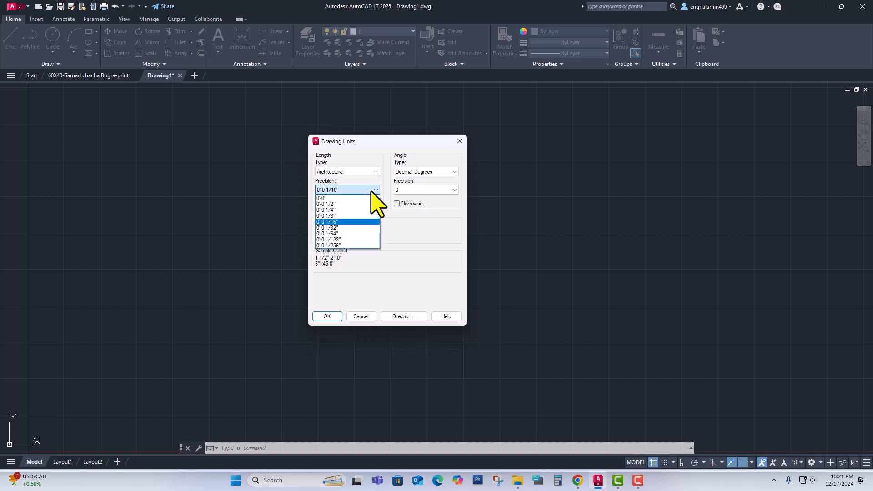
{"action": "left_click", "coordinate": [336, 210]}
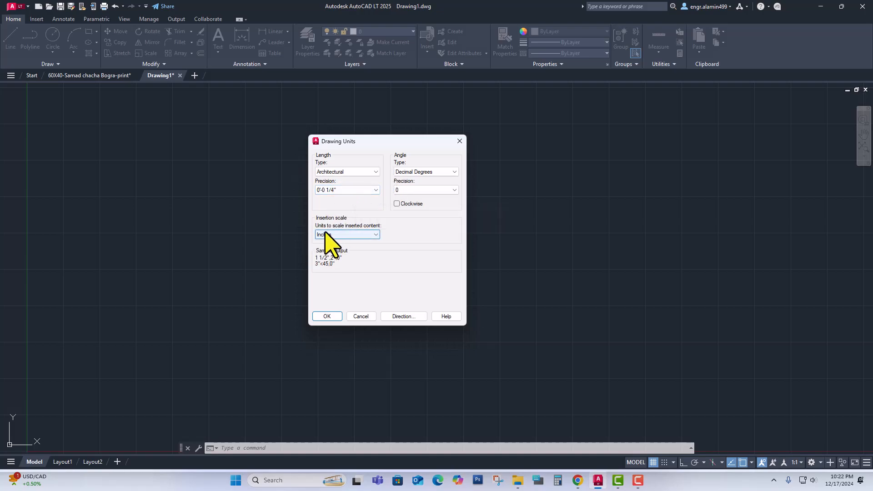
Keep Inches as the insertion scale and set the angle units to Decimal Degrees with 0.00 precision.
{"action": "left_click", "coordinate": [376, 234]}
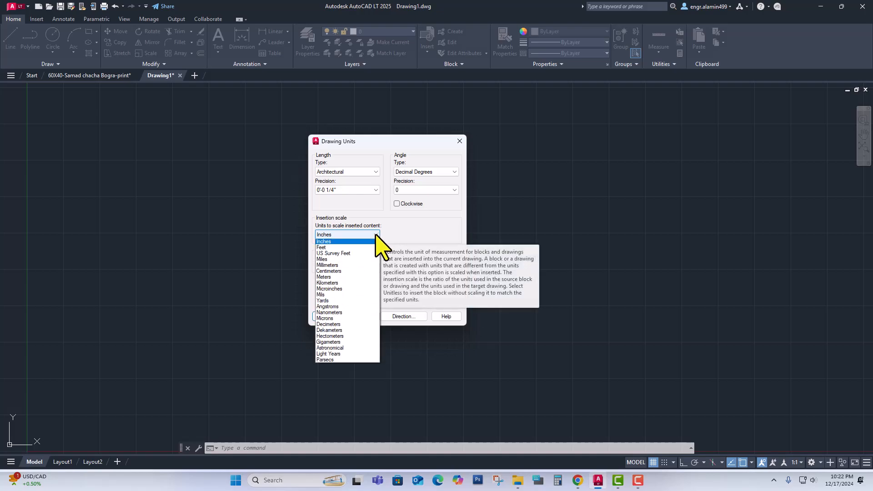
{"action": "left_click", "coordinate": [376, 235]}
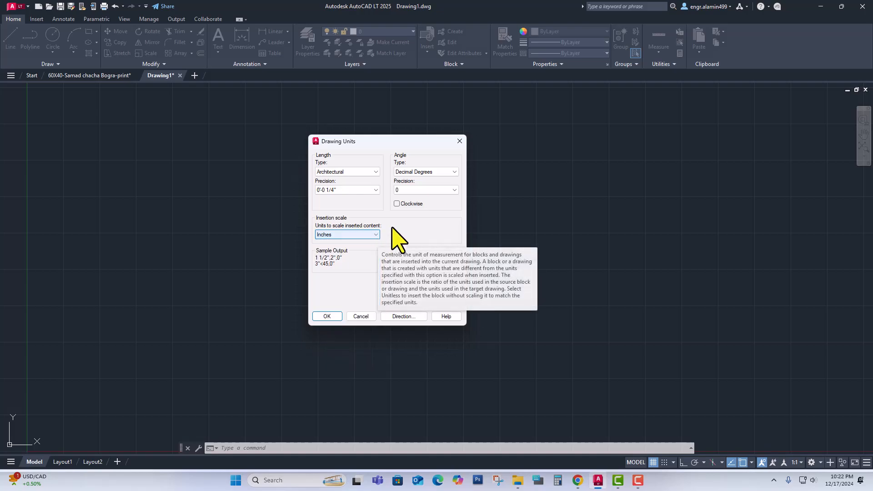
{"action": "left_click", "coordinate": [439, 172]}
{"action": "left_click", "coordinate": [439, 180]}
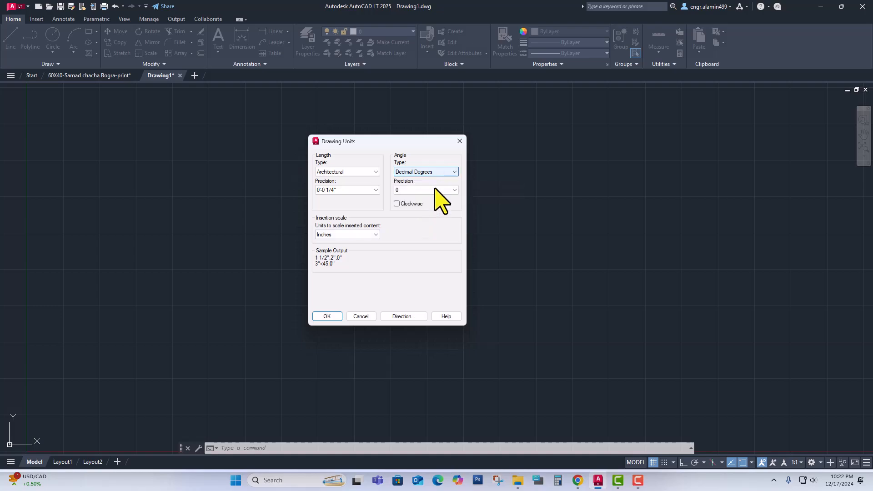
{"action": "left_click", "coordinate": [443, 190]}
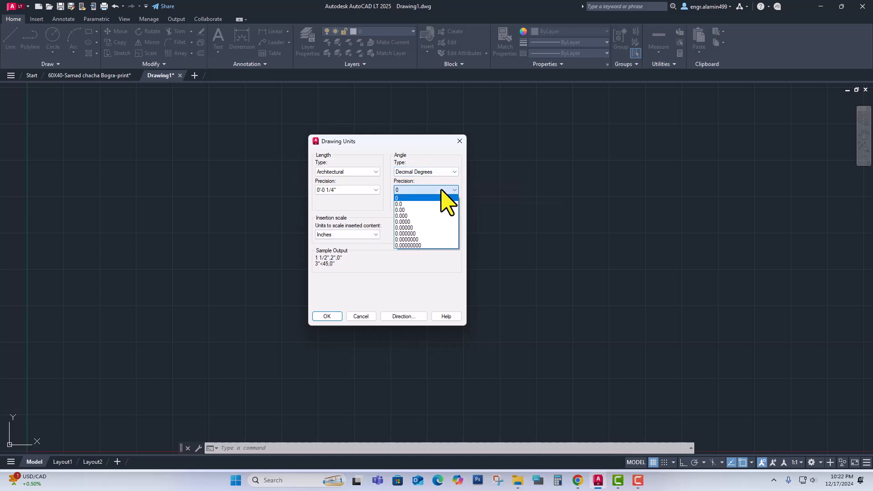
{"action": "left_click", "coordinate": [412, 210]}
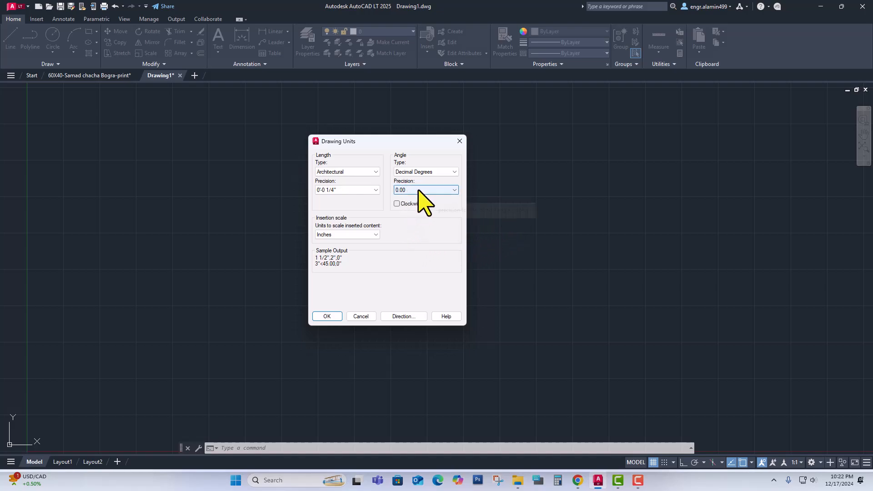
{"action": "left_click", "coordinate": [327, 316]}
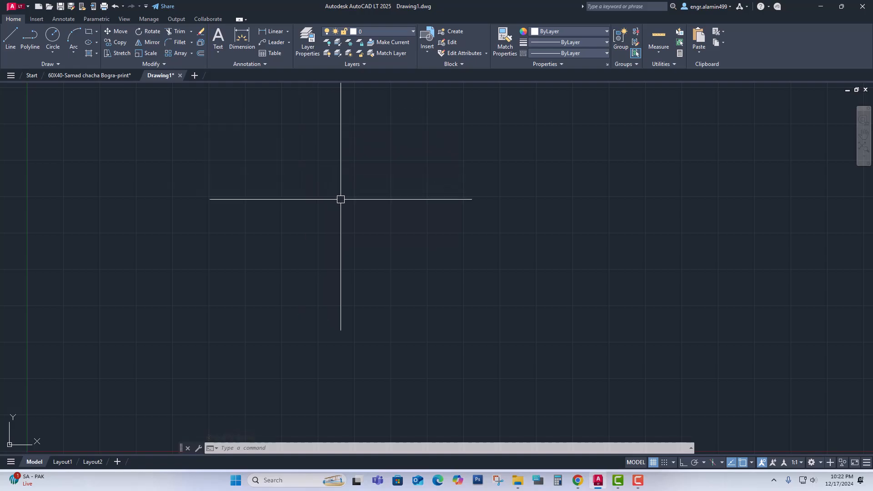
Modify the Standard dimension style to use Architectural primary units with 0'-0 1/4" precision and Horizontal fraction format.
{"action": "type", "text": "DI"}
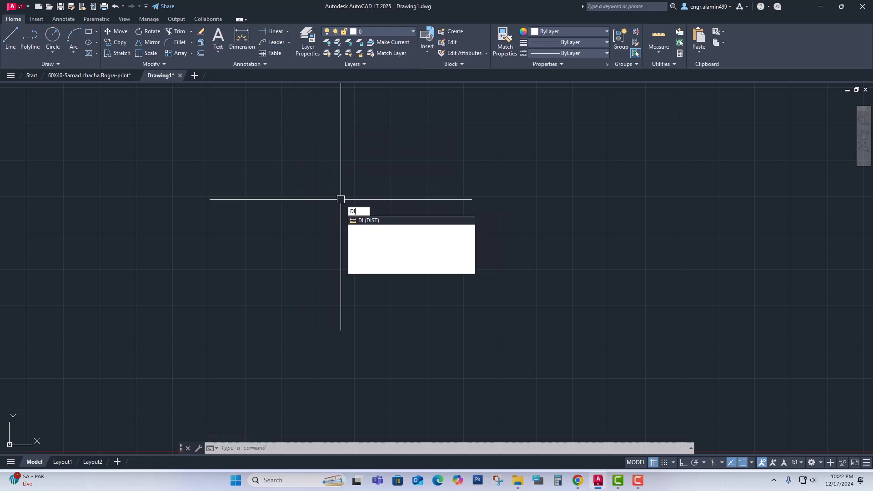
{"action": "type", "text": "M"}
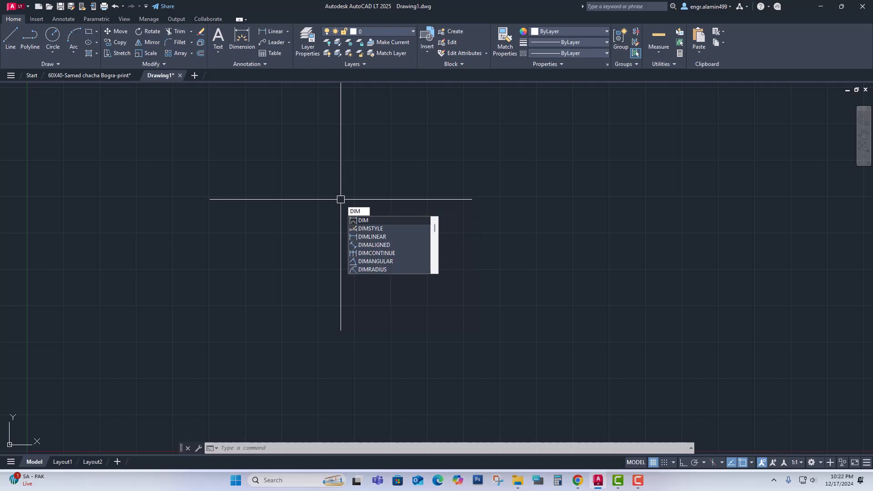
{"action": "left_click", "coordinate": [376, 229]}
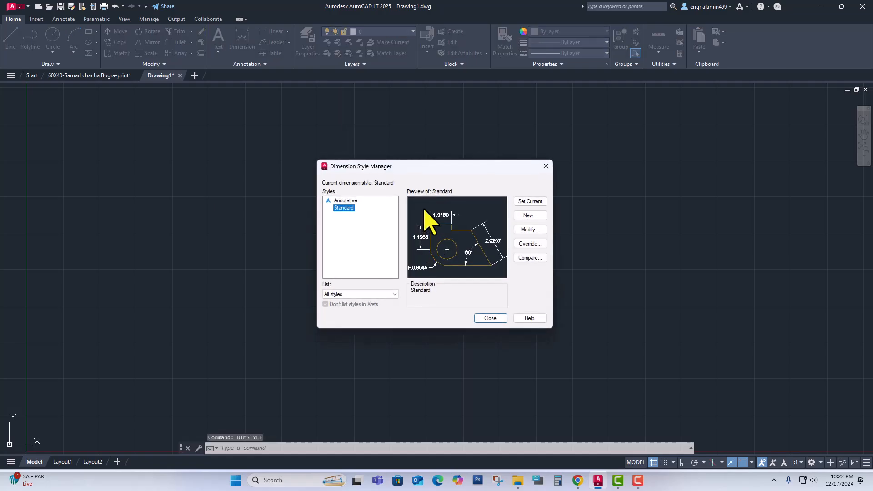
{"action": "left_click_drag", "start_coordinate": [376, 165], "coordinate": [357, 165]}
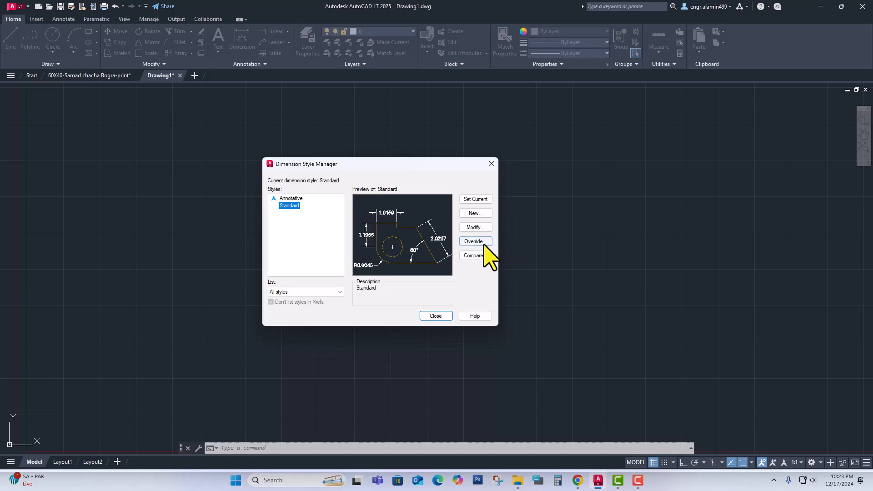
{"action": "left_click", "coordinate": [472, 228]}
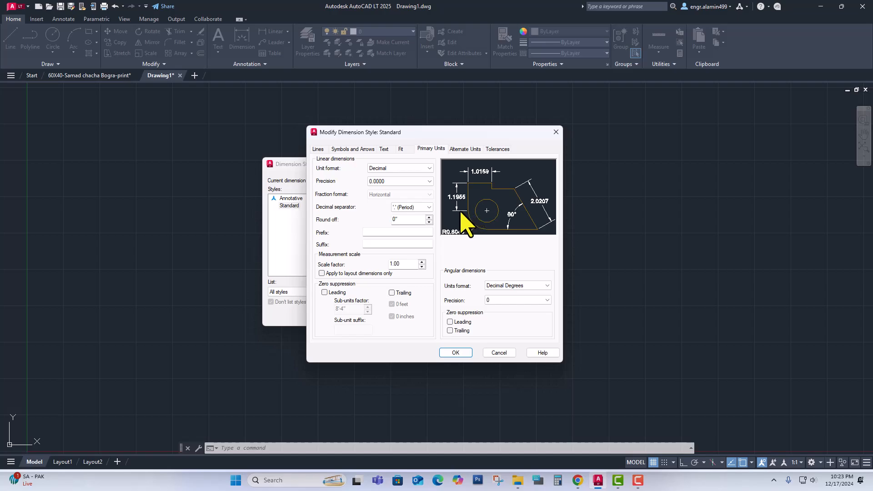
{"action": "left_click", "coordinate": [402, 170]}
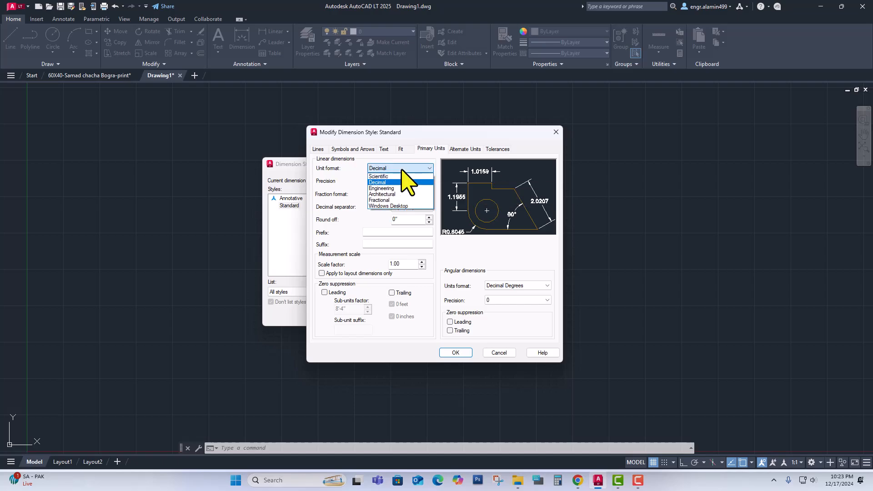
{"action": "left_click", "coordinate": [389, 194]}
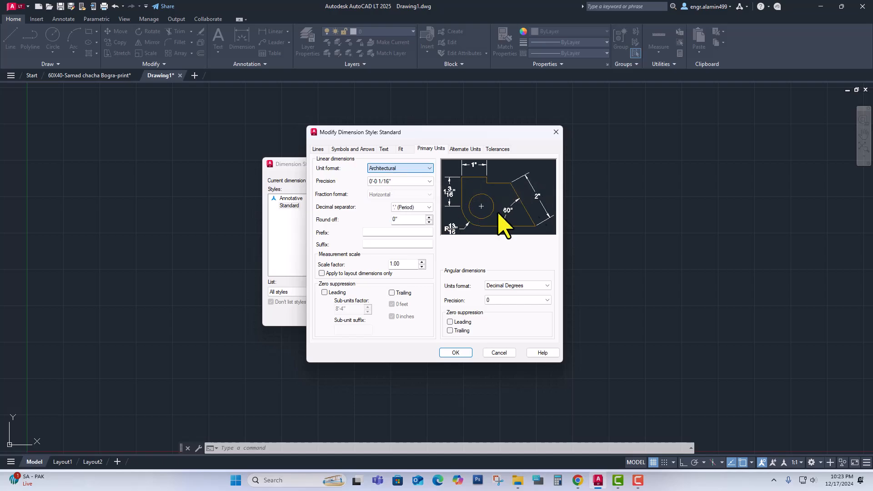
{"action": "left_click", "coordinate": [419, 181]}
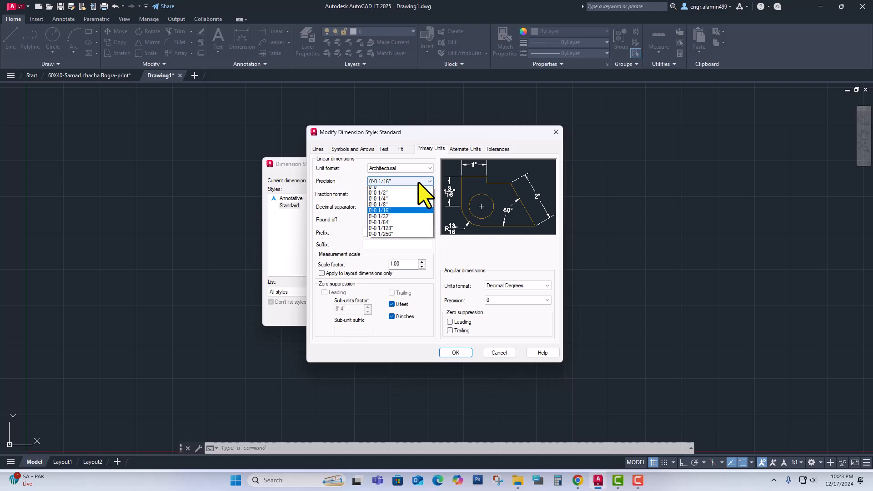
{"action": "left_click", "coordinate": [386, 201]}
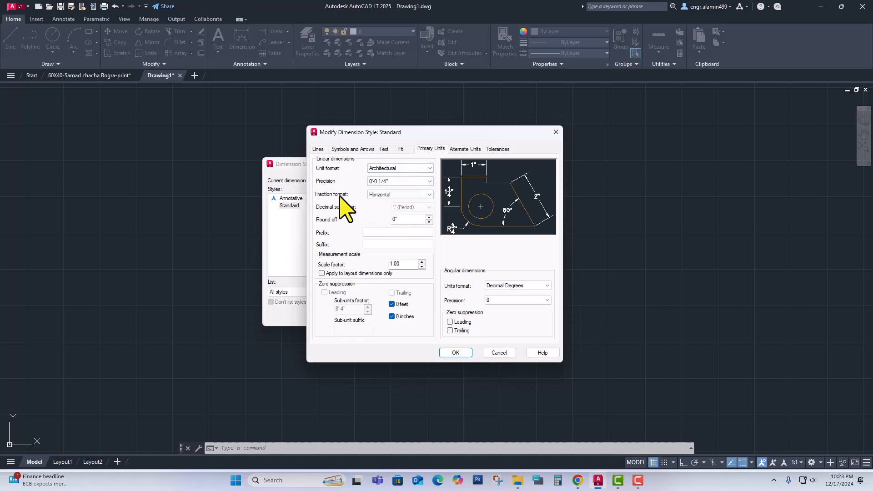
{"action": "left_click", "coordinate": [380, 194]}
{"action": "left_click", "coordinate": [380, 194]}
Set the dimension text height to 3" and align the text with the dimension line.
{"action": "left_click", "coordinate": [385, 150]}
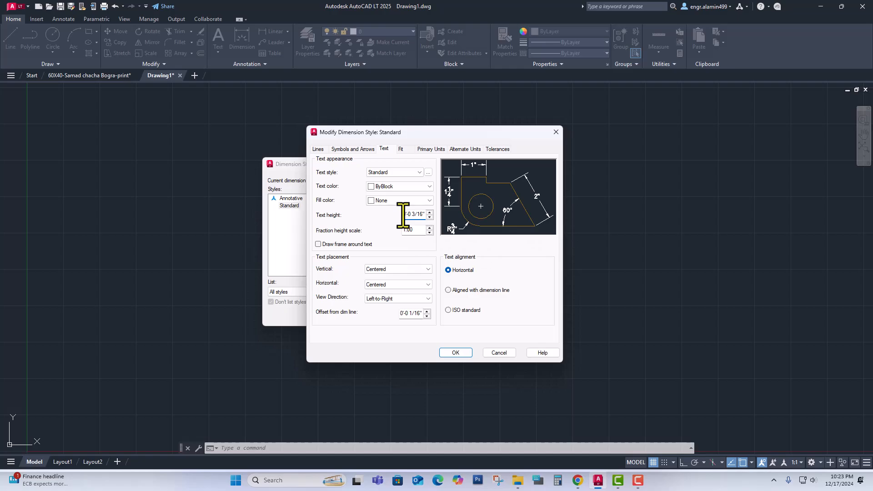
{"action": "left_click_drag", "start_coordinate": [403, 216], "coordinate": [413, 214]}
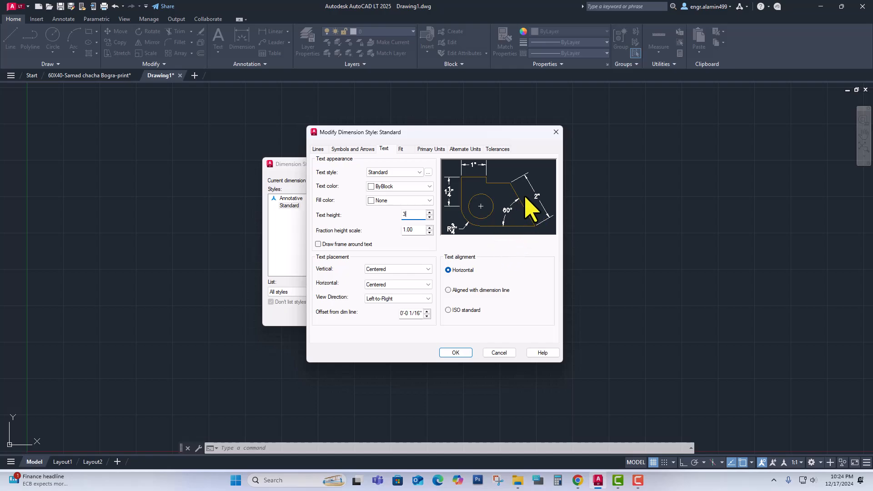
{"action": "left_click", "coordinate": [448, 290]}
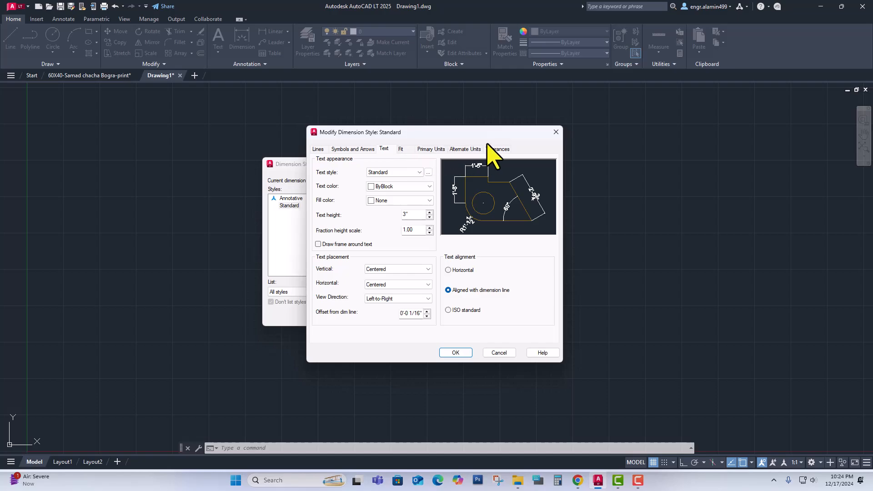
Review the fit, units, tolerance, line and arrow settings of the Standard dimension style, and save the style changes.
{"action": "left_click", "coordinate": [403, 150]}
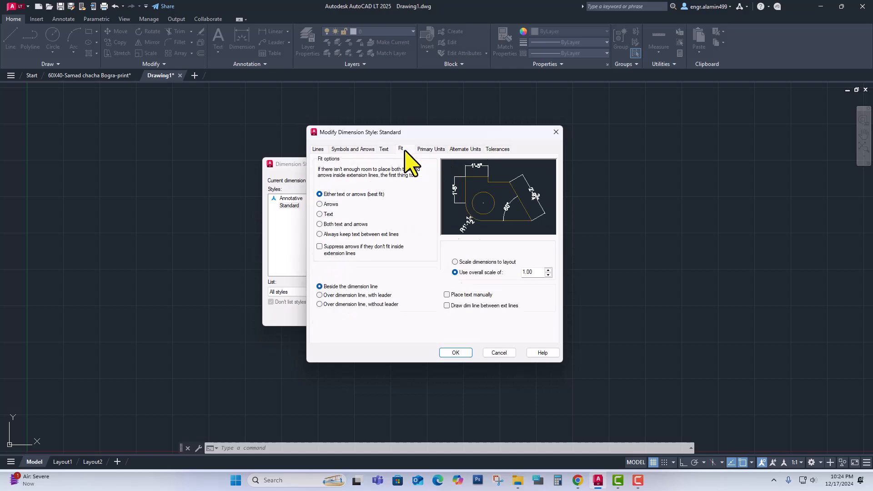
{"action": "left_click", "coordinate": [431, 151]}
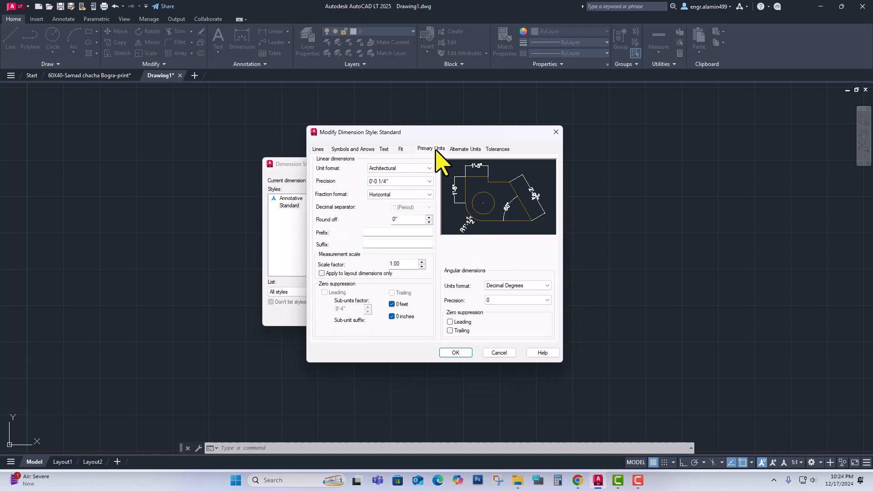
{"action": "left_click", "coordinate": [468, 151]}
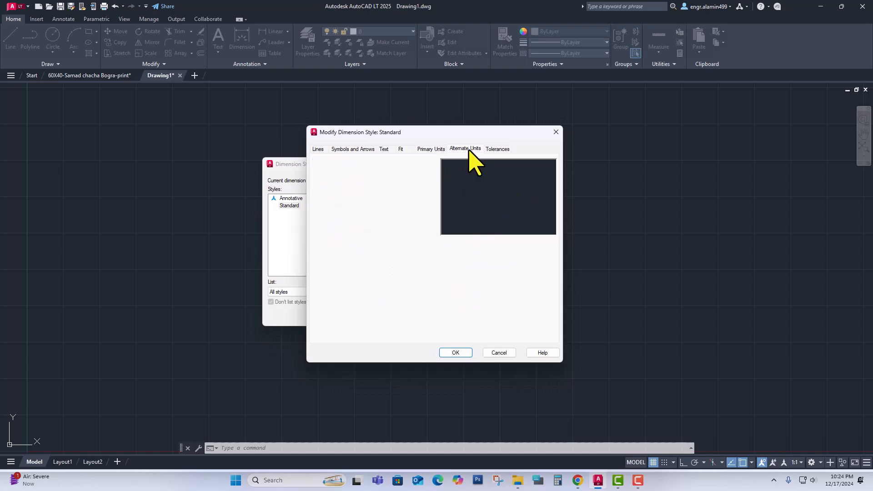
{"action": "left_click", "coordinate": [497, 150]}
{"action": "left_click", "coordinate": [428, 149]}
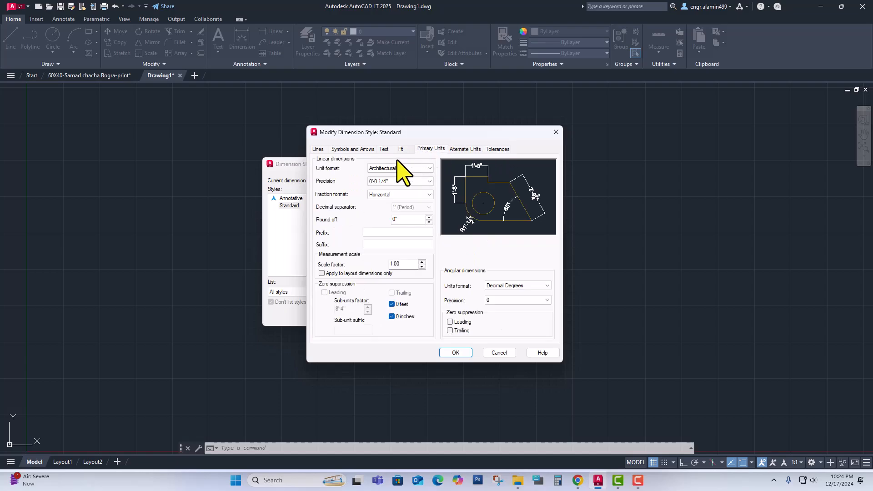
{"action": "left_click", "coordinate": [319, 149]}
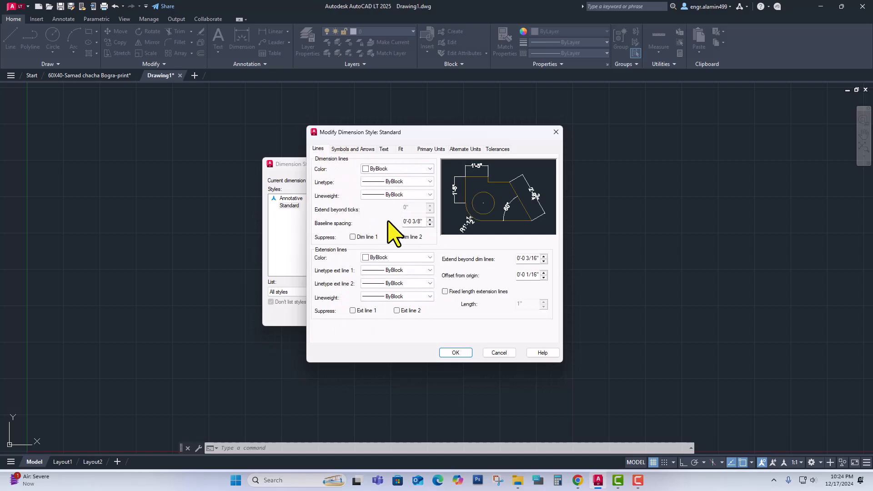
{"action": "left_click", "coordinate": [349, 149]}
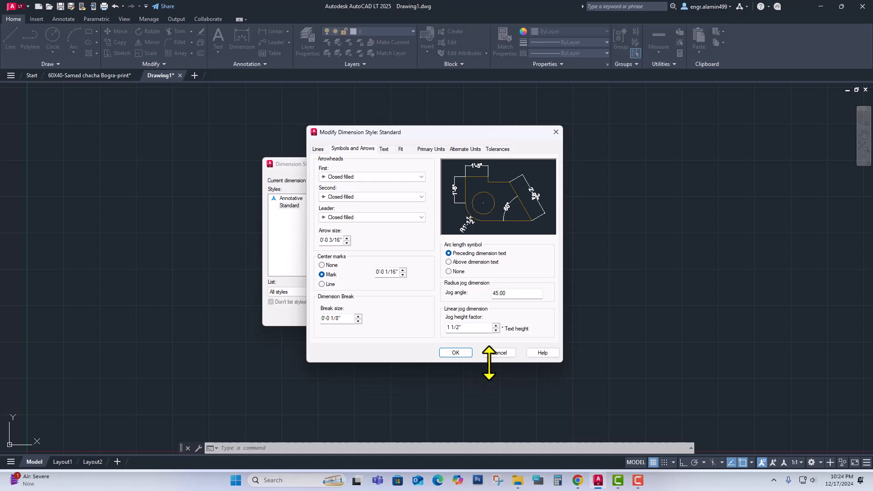
{"action": "left_click", "coordinate": [455, 352]}
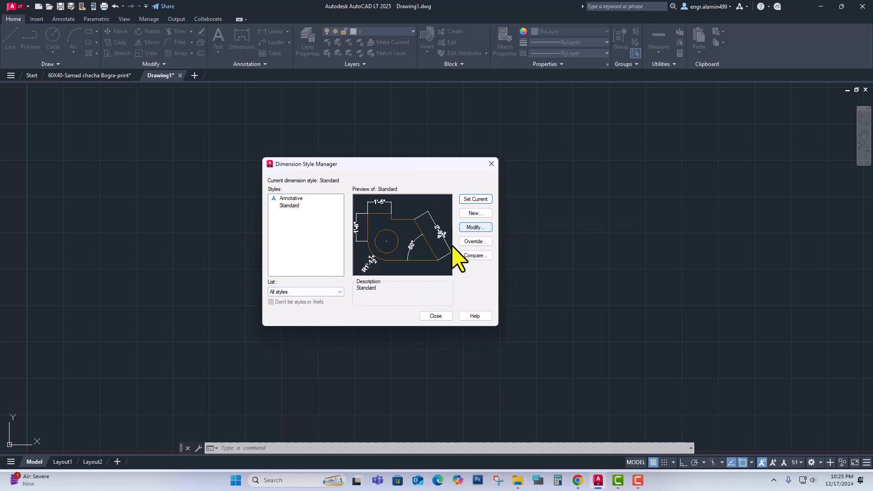
{"action": "left_click", "coordinate": [435, 316]}
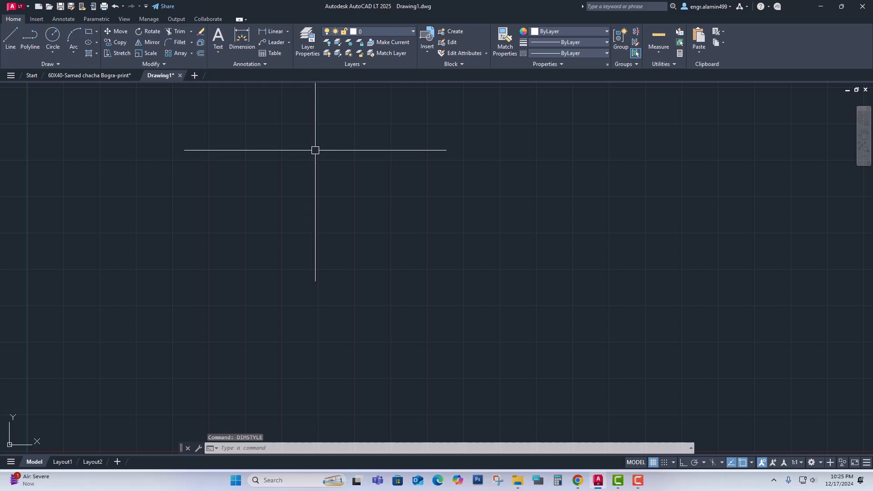
Create a new layer named Wall.
{"action": "left_click", "coordinate": [311, 54]}
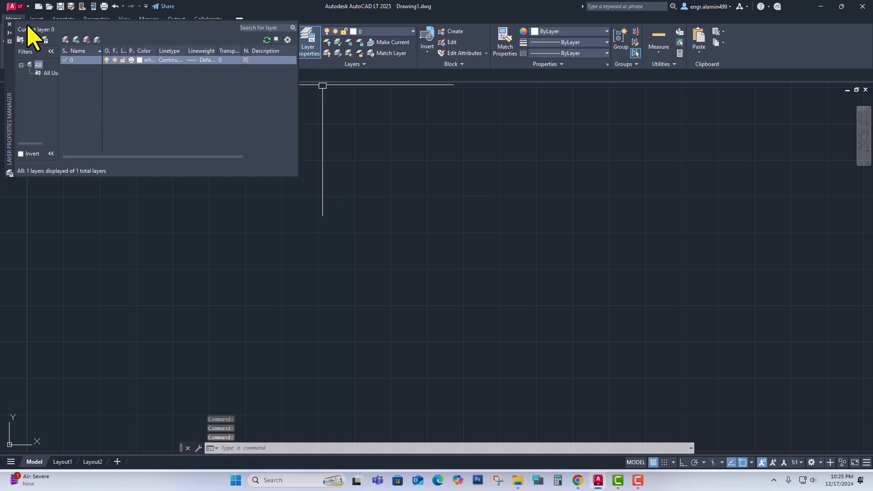
{"action": "left_click", "coordinate": [9, 24]}
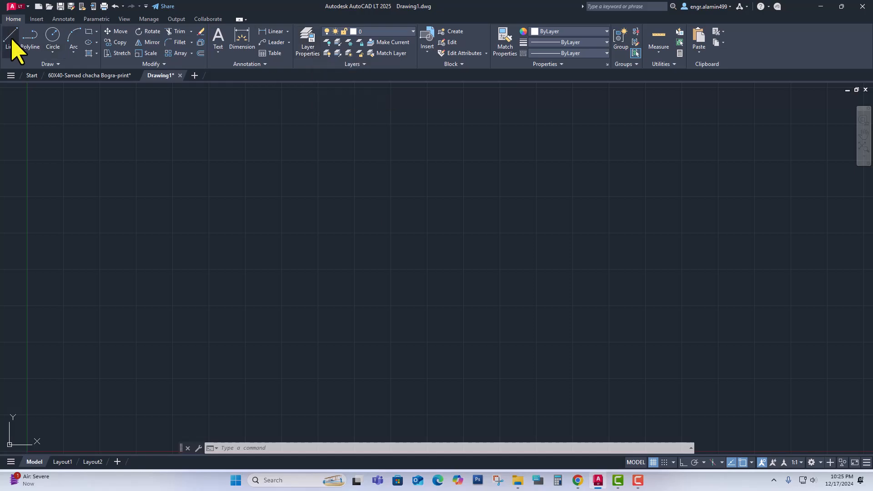
{"action": "left_click", "coordinate": [308, 50]}
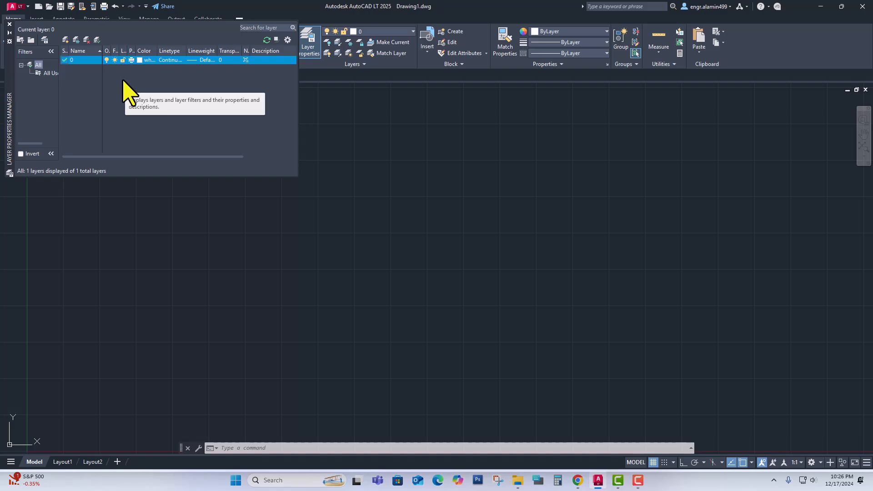
{"action": "left_click", "coordinate": [65, 40]}
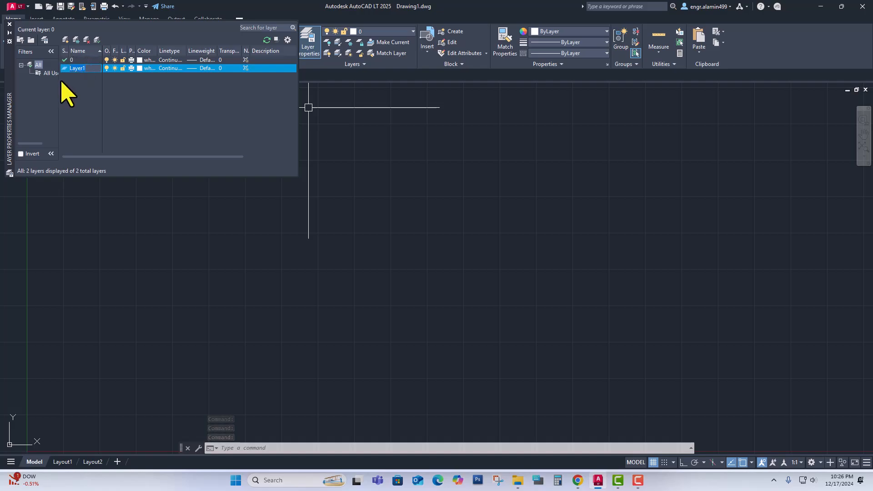
{"action": "type", "text": "Wall"}
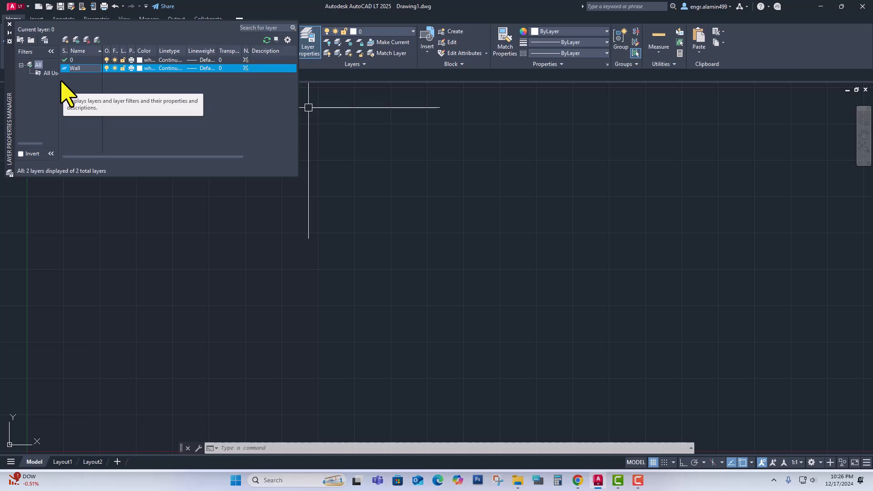
Set the Wall layer's color to cyan.
{"action": "left_click", "coordinate": [142, 69]}
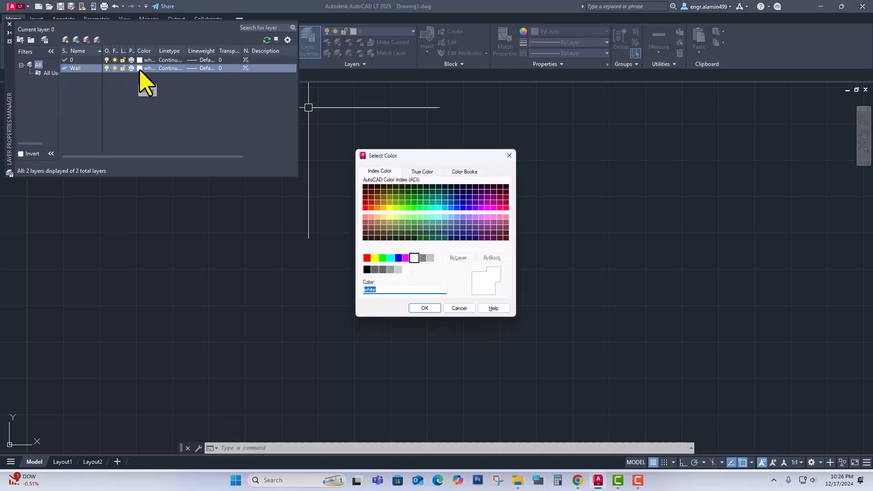
{"action": "left_click", "coordinate": [414, 218]}
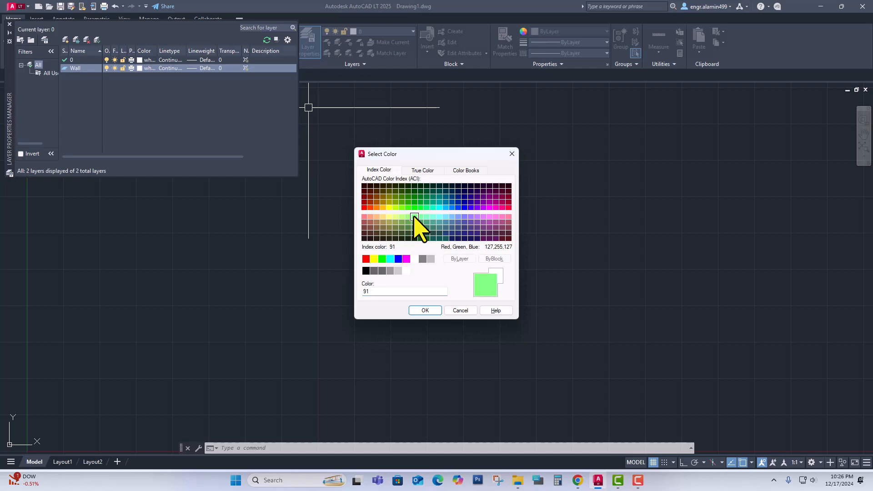
{"action": "left_click", "coordinate": [439, 208]}
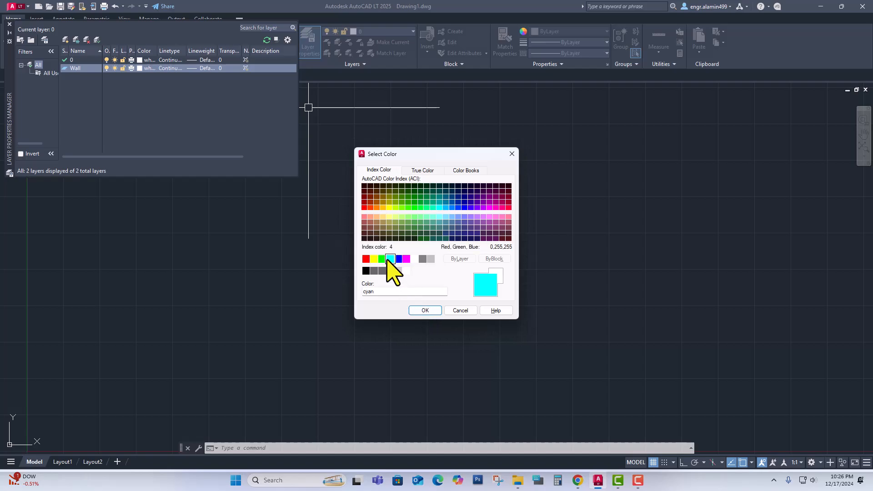
{"action": "left_click", "coordinate": [425, 311]}
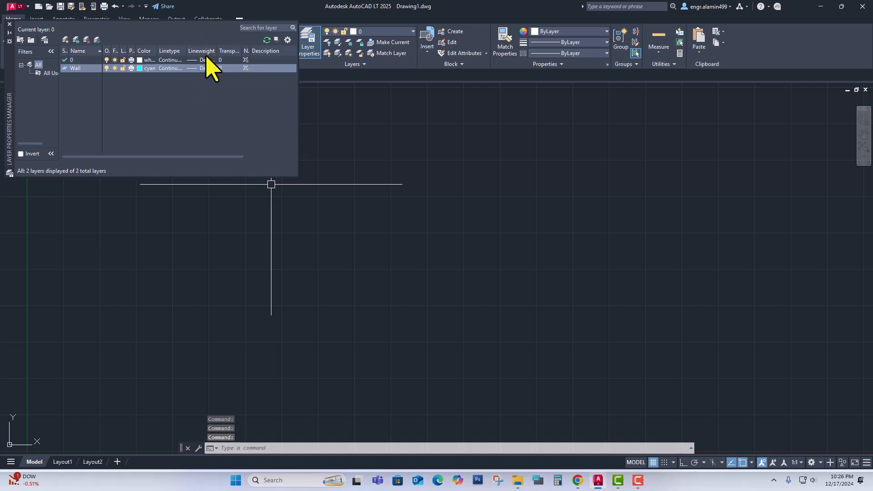
Set the Wall layer's lineweight to 0.25 mm.
{"action": "left_click", "coordinate": [195, 68]}
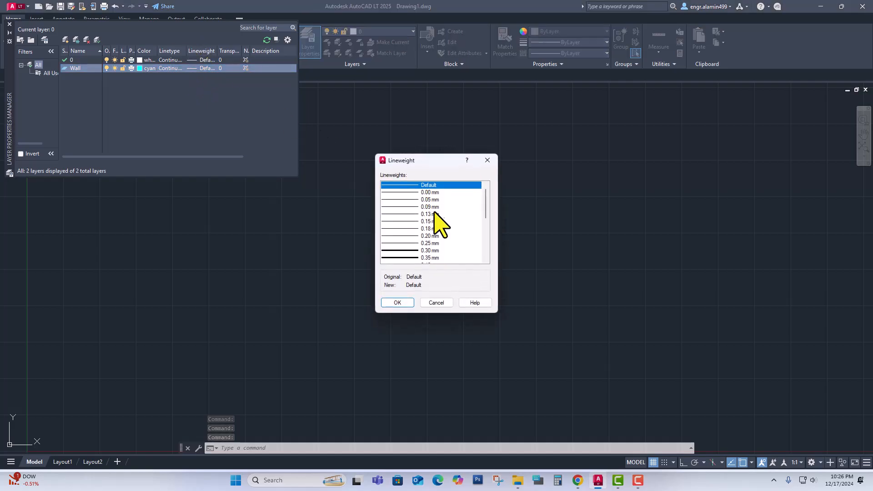
{"action": "left_click_drag", "start_coordinate": [485, 203], "coordinate": [486, 215]}
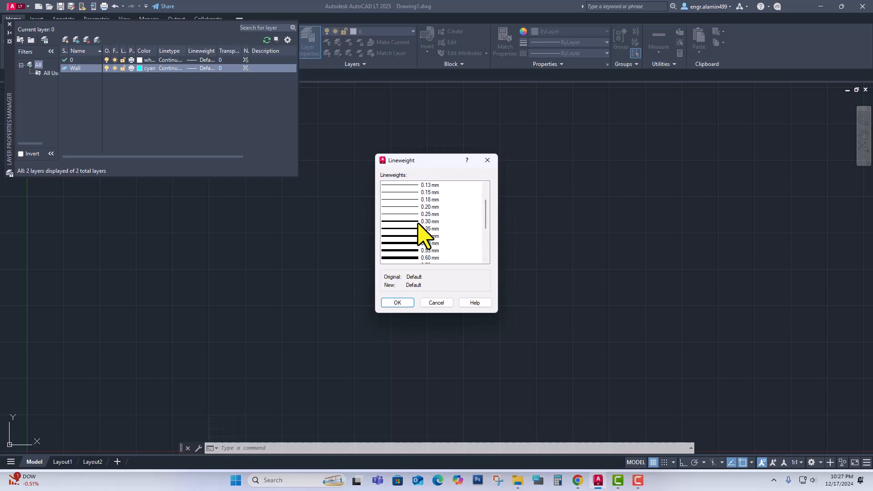
{"action": "left_click", "coordinate": [428, 214]}
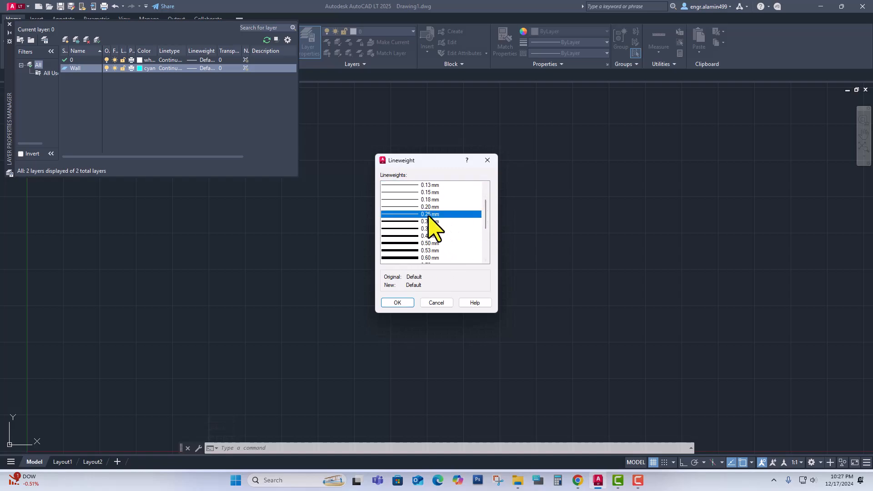
{"action": "left_click", "coordinate": [398, 304]}
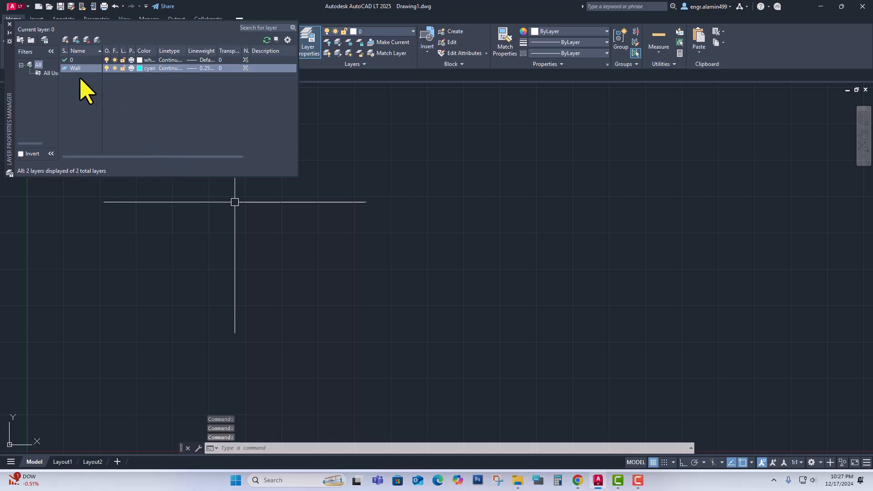
Create a layer named Column with the color red and a 0.35 mm lineweight.
{"action": "left_click", "coordinate": [65, 40]}
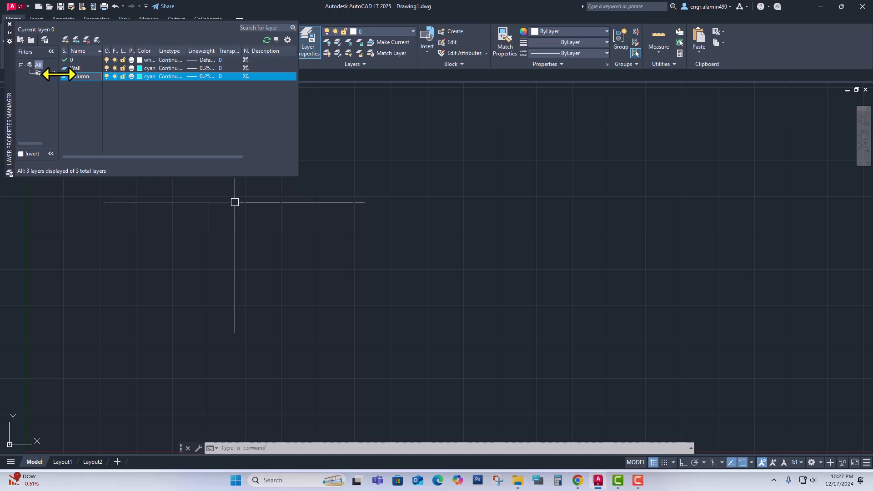
{"action": "left_click", "coordinate": [139, 77]}
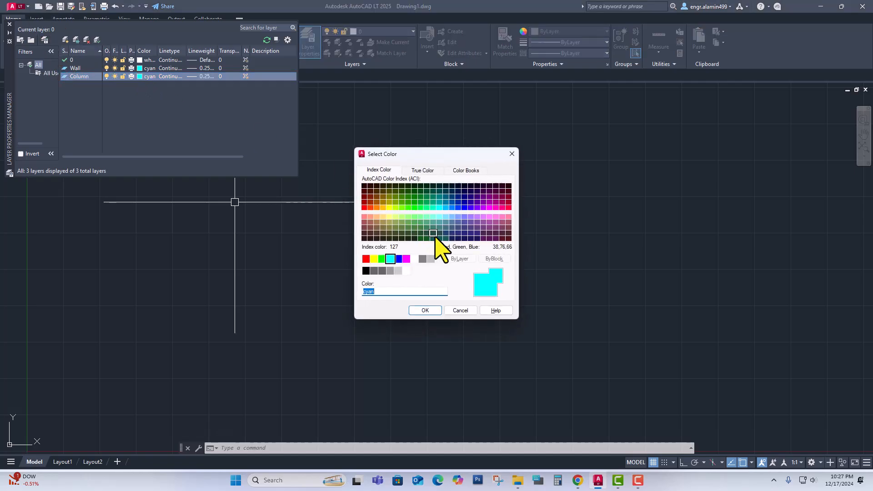
{"action": "left_click", "coordinate": [366, 259]}
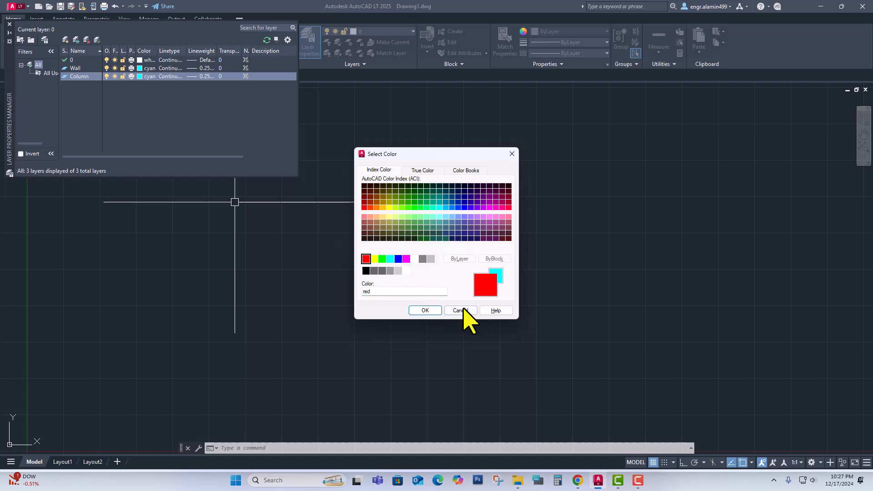
{"action": "left_click", "coordinate": [424, 311]}
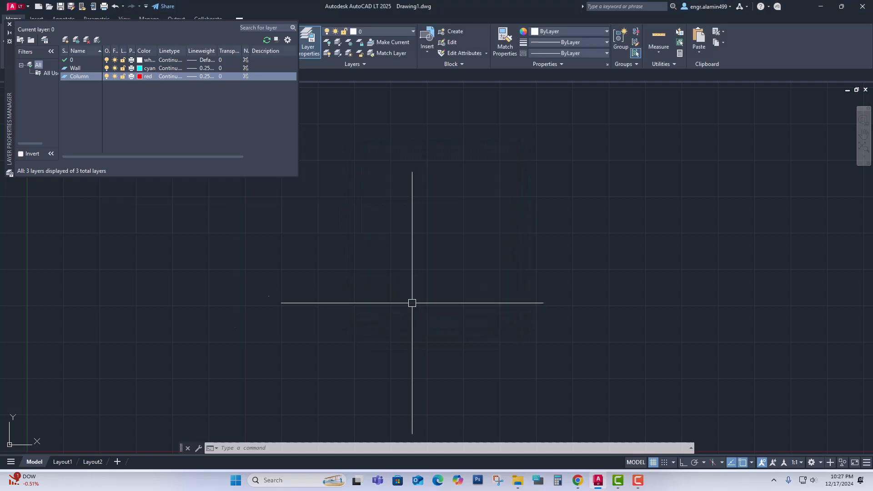
{"action": "left_click", "coordinate": [196, 76]}
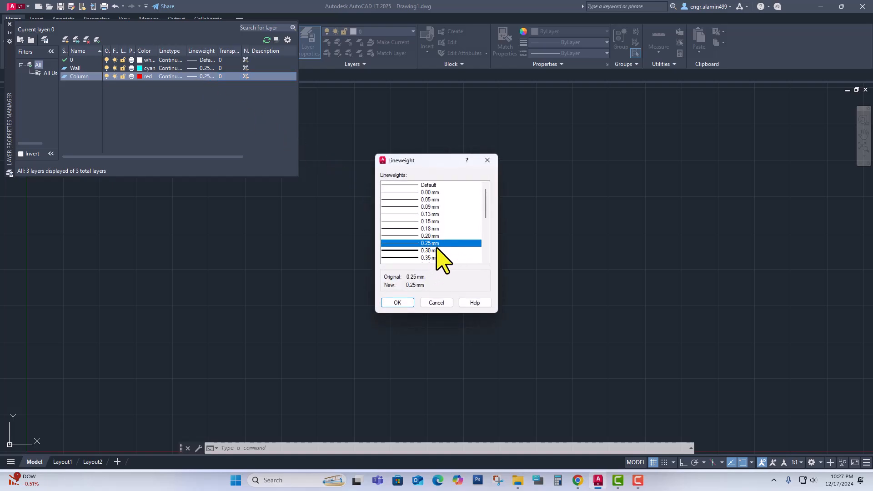
{"action": "scroll", "coordinate": [436, 254], "scroll_direction": "down", "scroll_amount": 1}
{"action": "left_click", "coordinate": [429, 236]}
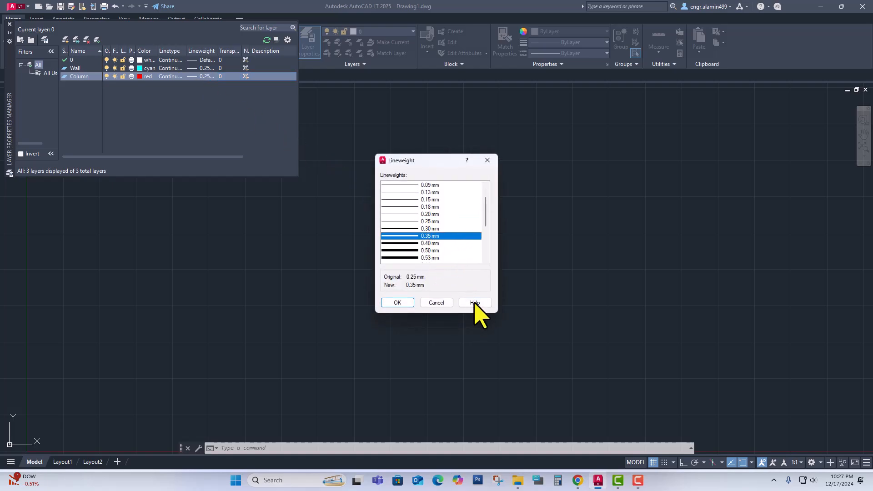
{"action": "left_click", "coordinate": [397, 303]}
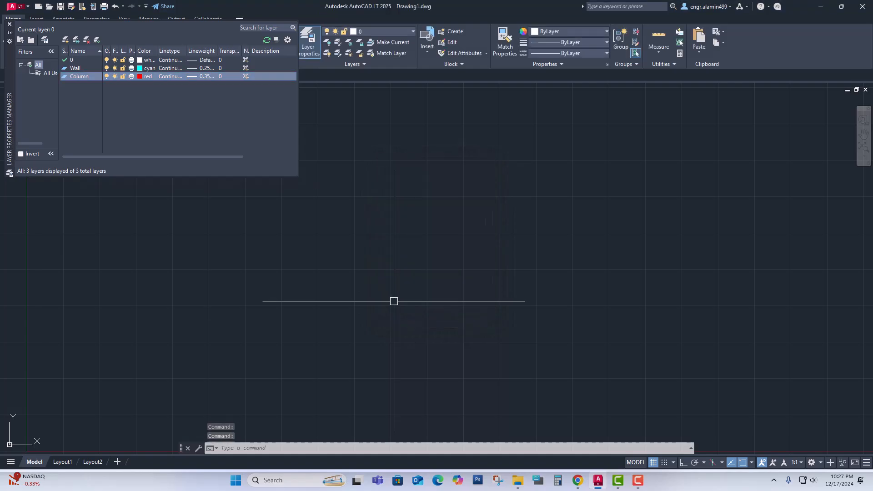
Create a layer named Text, based on layer 0, with the color white and a 0.25 mm lineweight.
{"action": "left_click", "coordinate": [72, 61]}
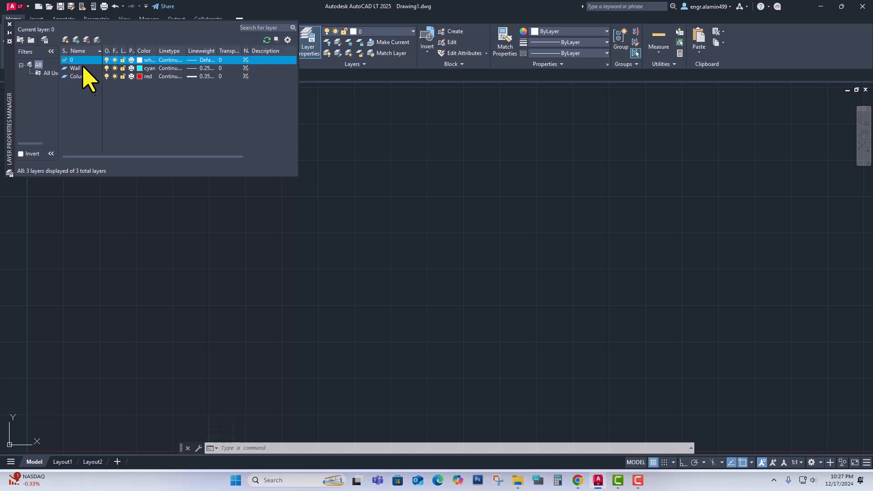
{"action": "left_click", "coordinate": [65, 40]}
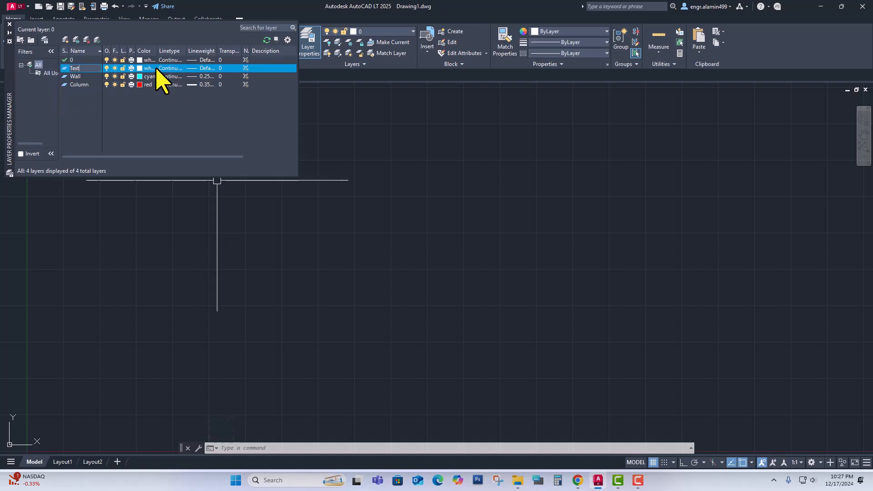
{"action": "left_click", "coordinate": [141, 68]}
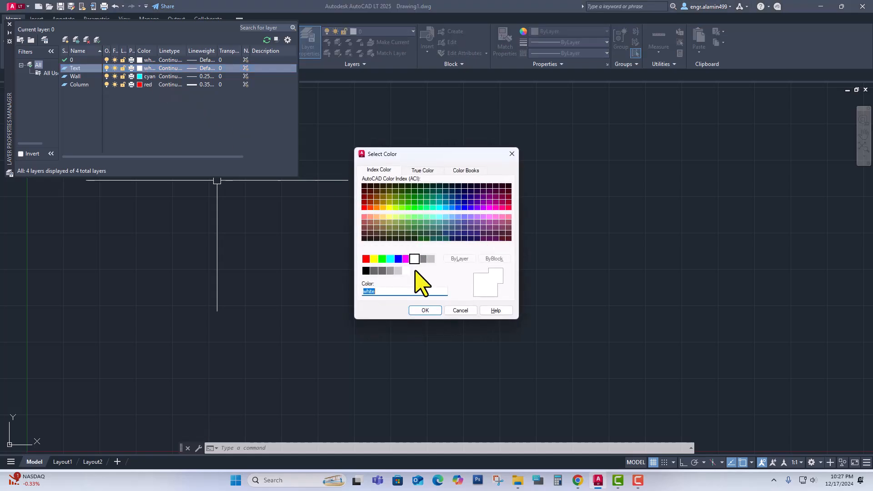
{"action": "left_click", "coordinate": [425, 311]}
{"action": "left_click", "coordinate": [188, 69]}
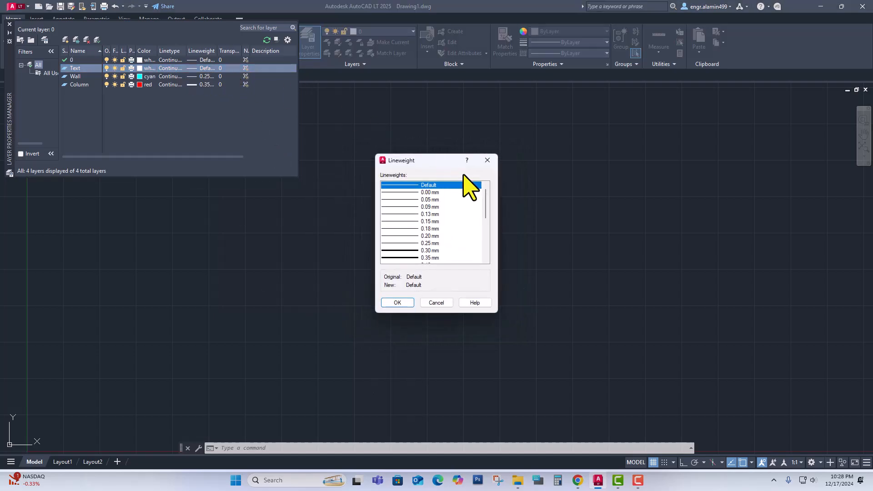
{"action": "left_click", "coordinate": [430, 243]}
{"action": "left_click", "coordinate": [397, 302]}
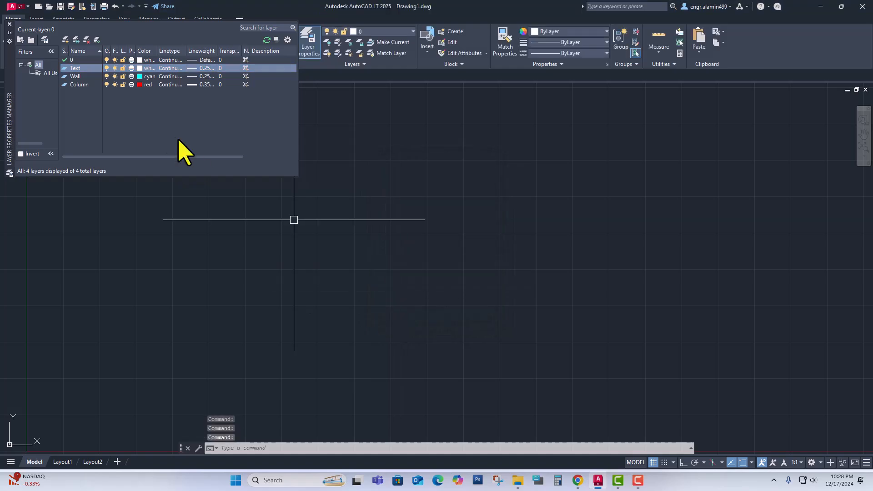
Create a layer named Stair, based on layer 0, with index color 30 and a 0.25 mm lineweight.
{"action": "left_click", "coordinate": [72, 60]}
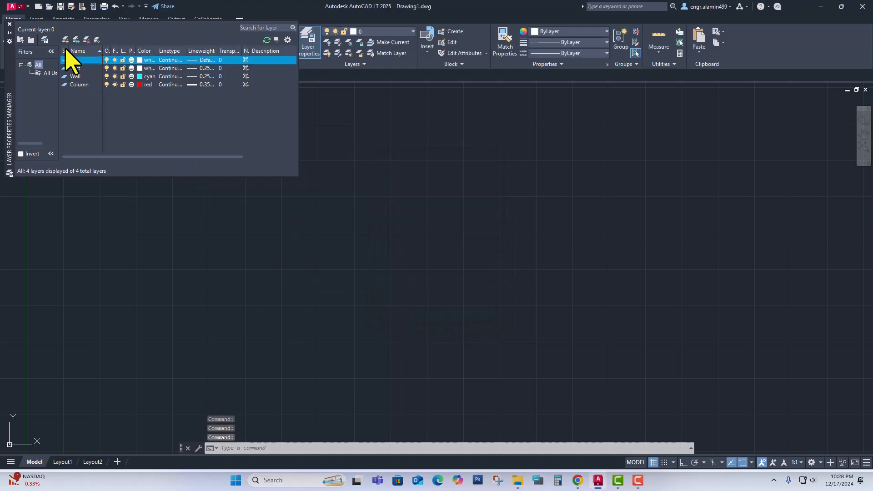
{"action": "left_click", "coordinate": [65, 40]}
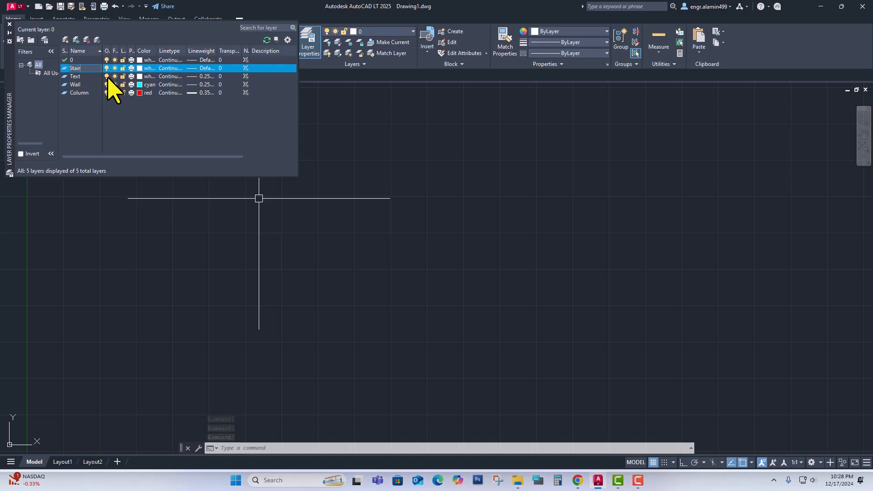
{"action": "left_click", "coordinate": [142, 68]}
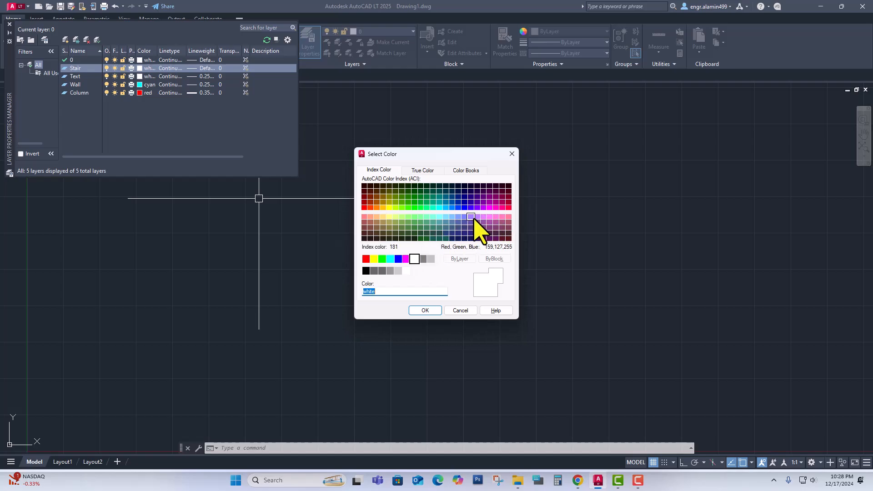
{"action": "left_click", "coordinate": [440, 217]}
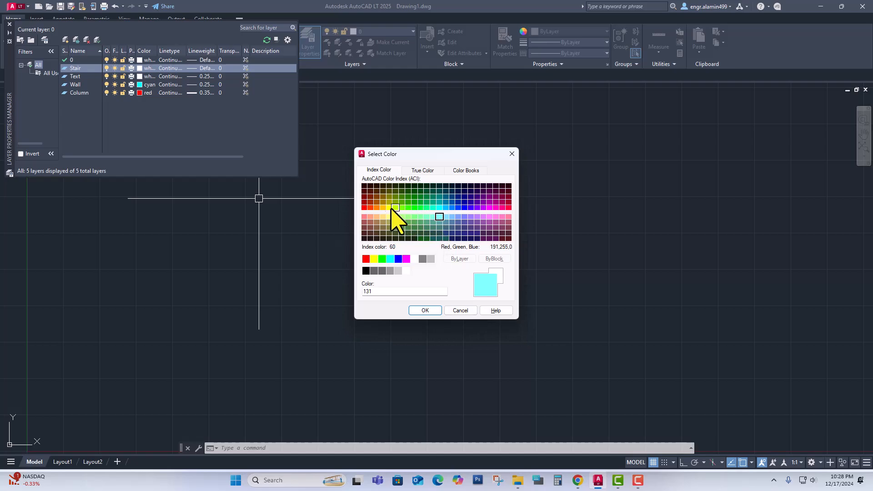
{"action": "left_click", "coordinate": [376, 207]}
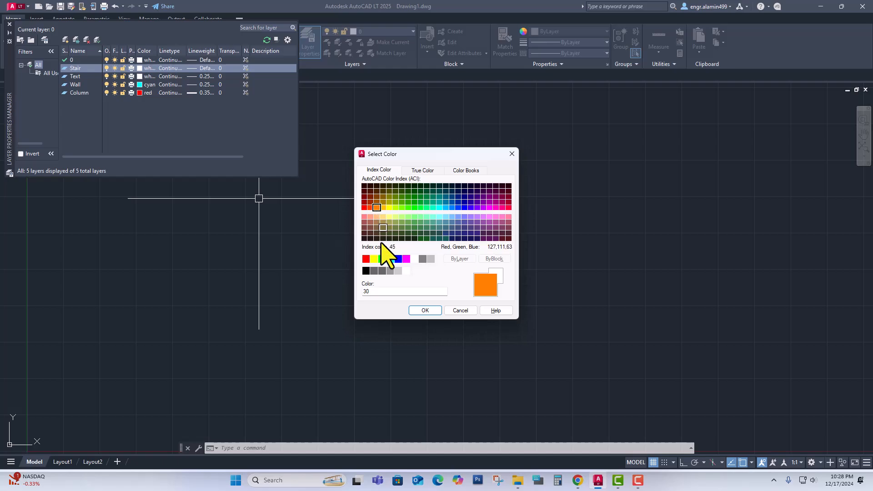
{"action": "left_click", "coordinate": [418, 310]}
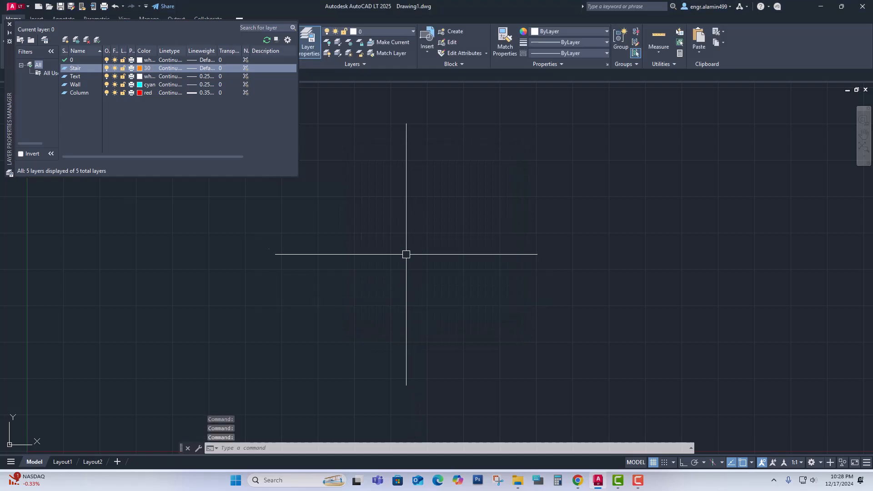
{"action": "left_click", "coordinate": [196, 67]}
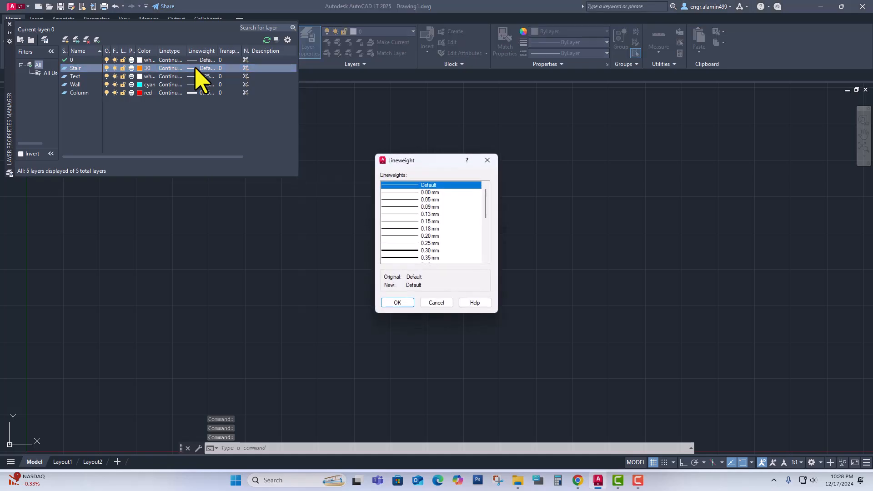
{"action": "left_click", "coordinate": [429, 243]}
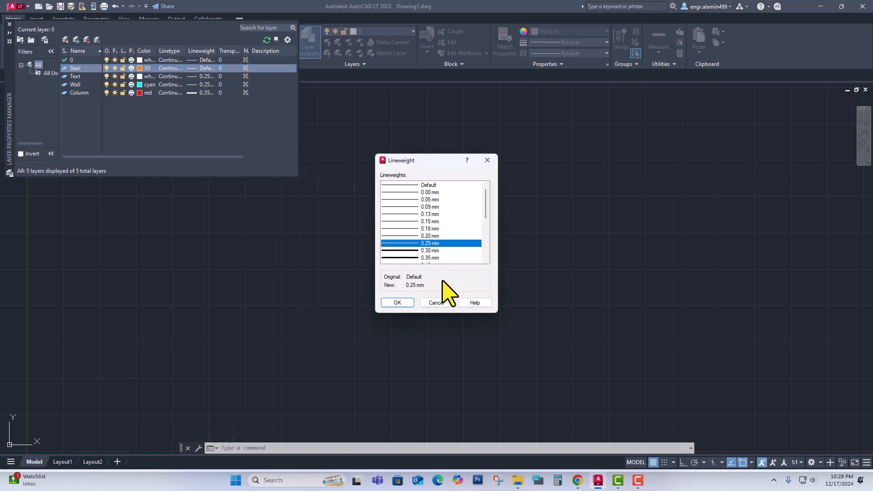
{"action": "left_click", "coordinate": [398, 303]}
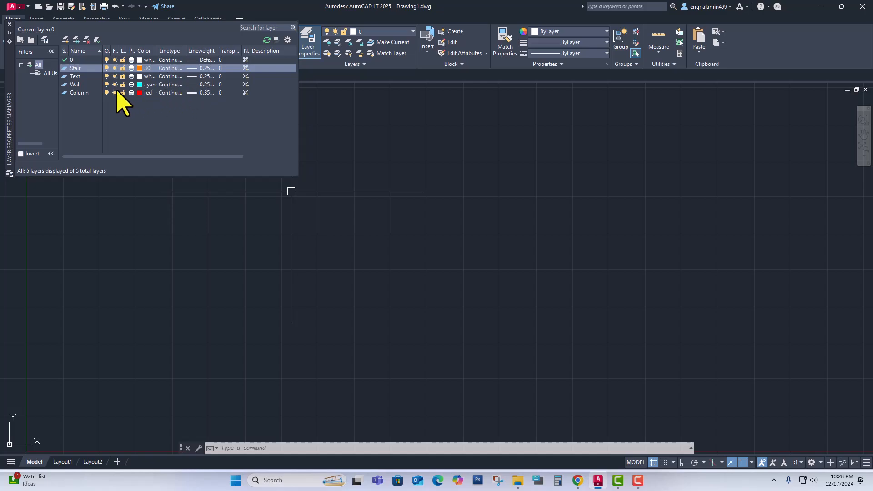
Create a layer named Outline, based on layer 0, with the color green and a 0.30 mm lineweight.
{"action": "left_click", "coordinate": [78, 61]}
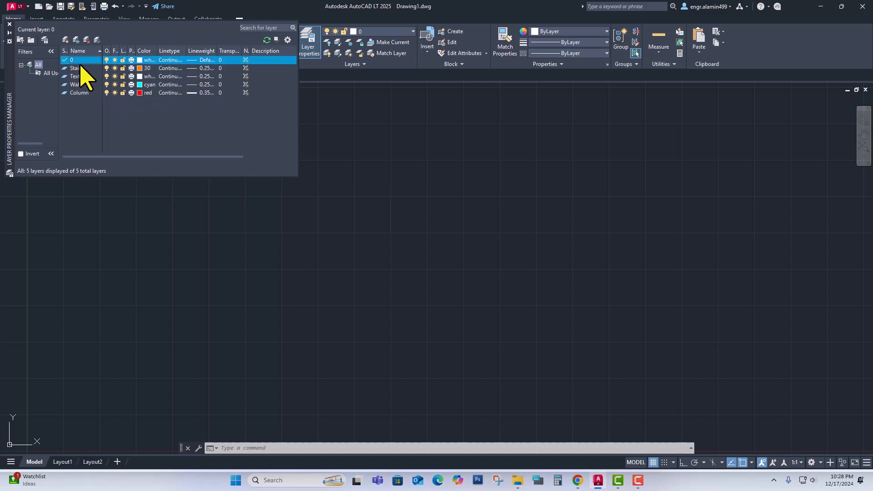
{"action": "left_click", "coordinate": [65, 40]}
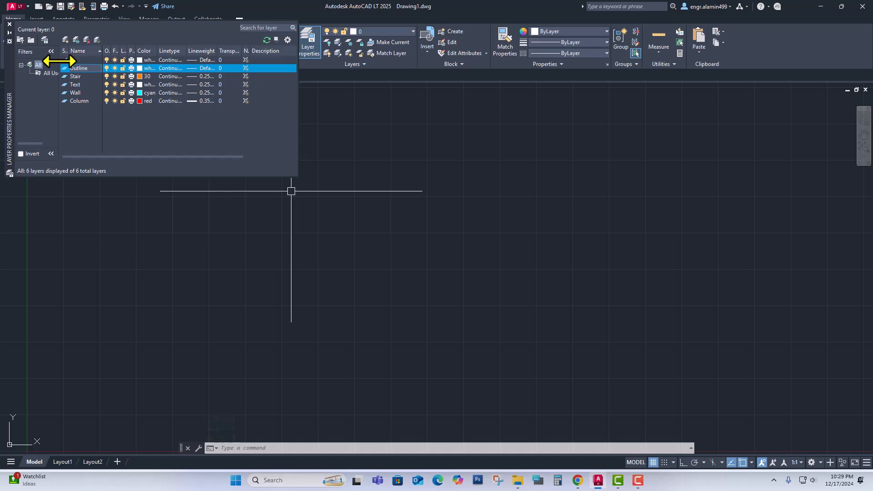
{"action": "left_click", "coordinate": [137, 69]}
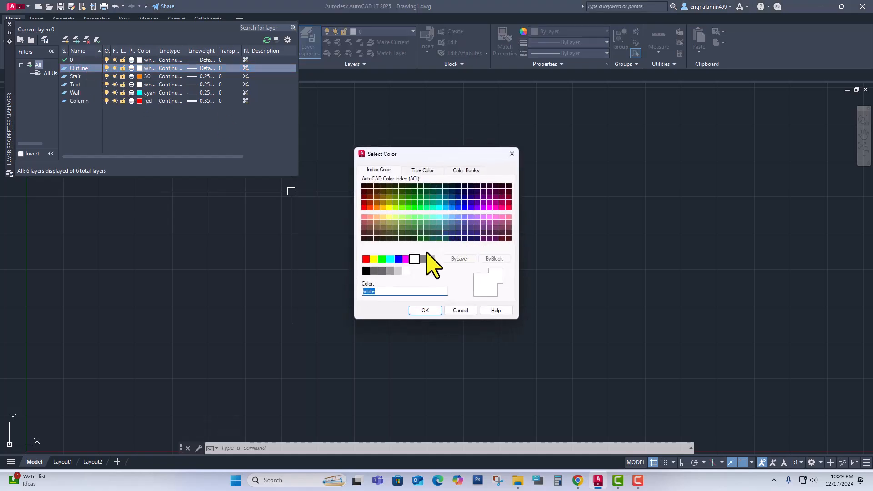
{"action": "left_click", "coordinate": [382, 259]}
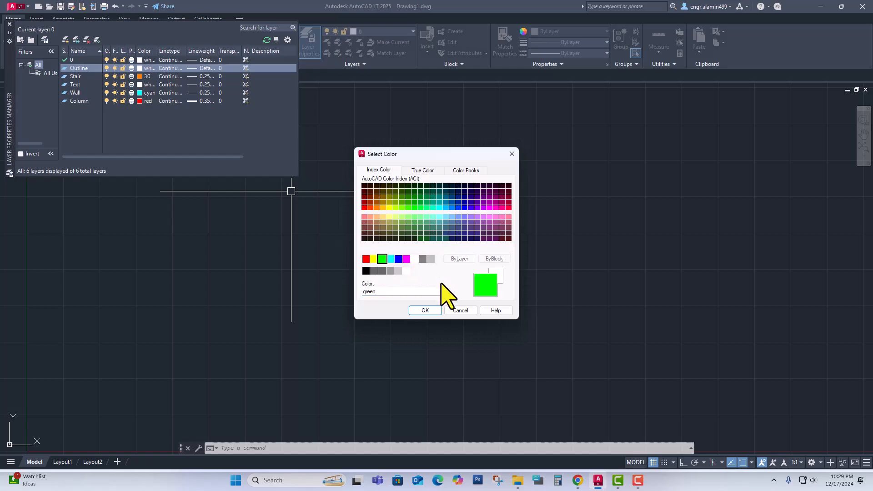
{"action": "left_click", "coordinate": [425, 310]}
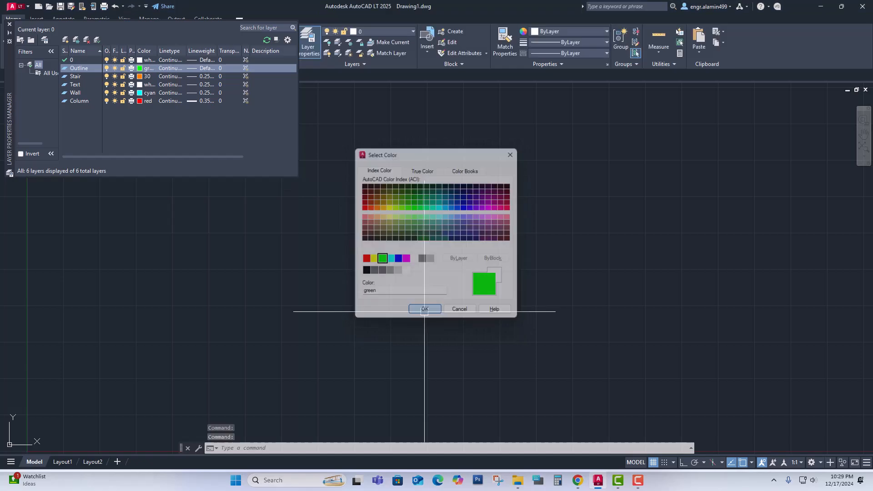
{"action": "left_click", "coordinate": [198, 71]}
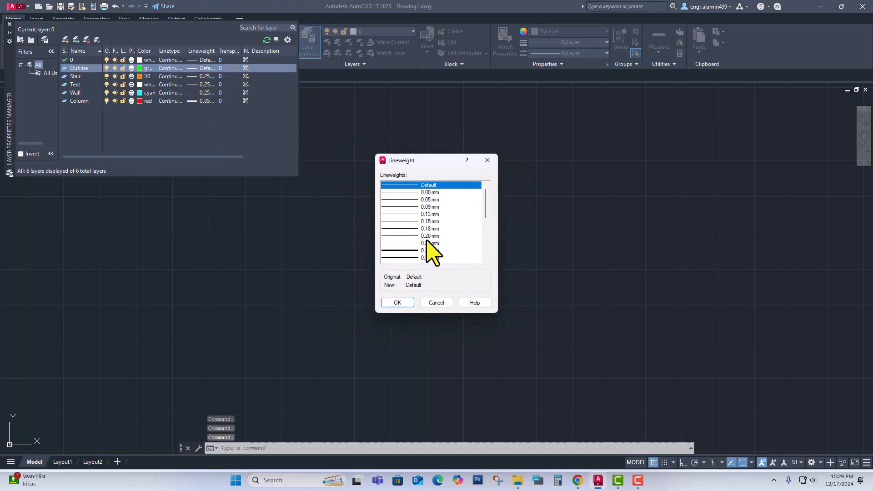
{"action": "left_click", "coordinate": [430, 251]}
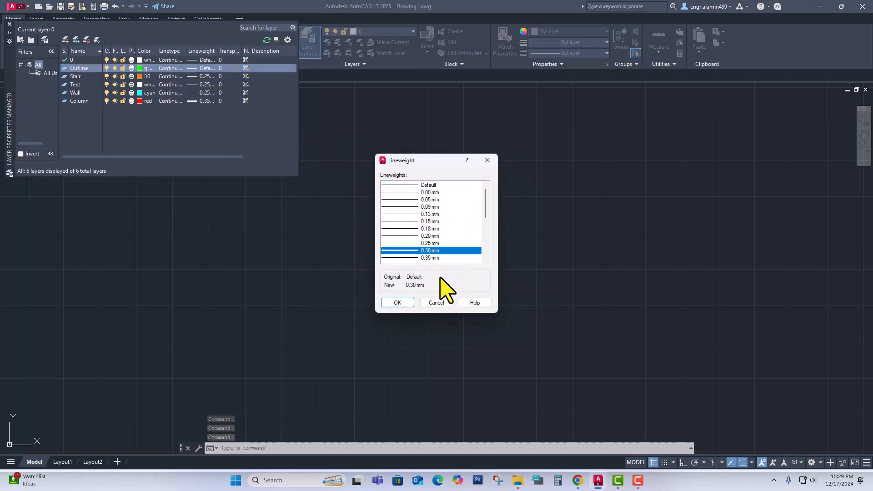
{"action": "left_click", "coordinate": [397, 302]}
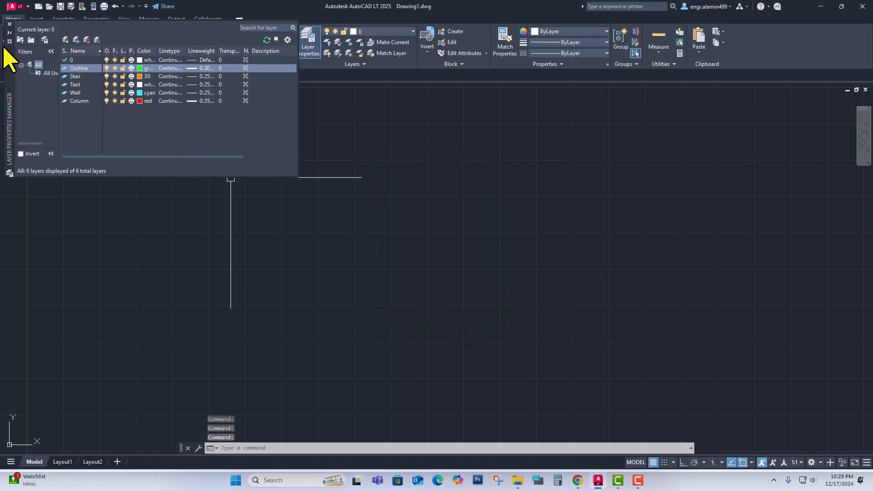
Close the layer manager and make Outline the current layer.
{"action": "left_click", "coordinate": [9, 24]}
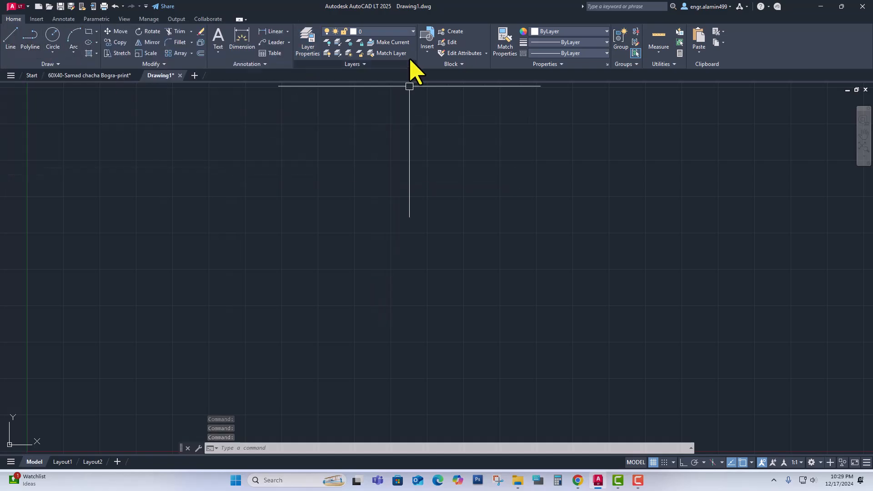
{"action": "left_click", "coordinate": [404, 32]}
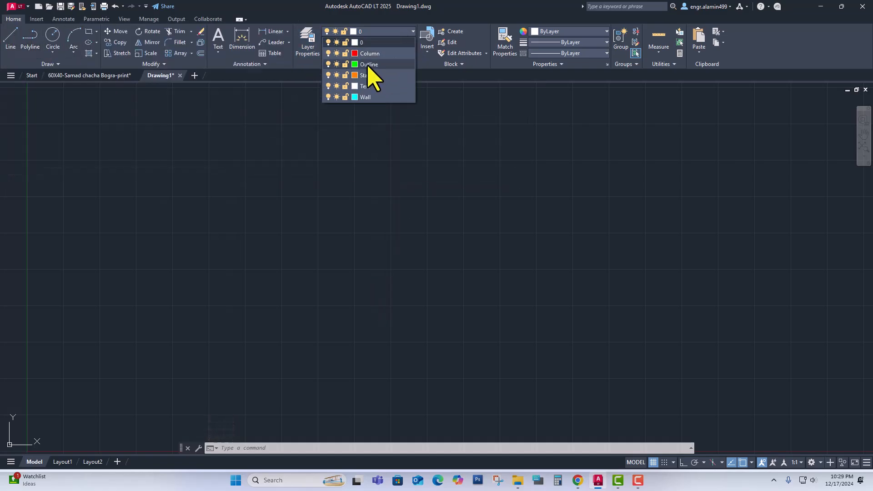
{"action": "left_click", "coordinate": [412, 32]}
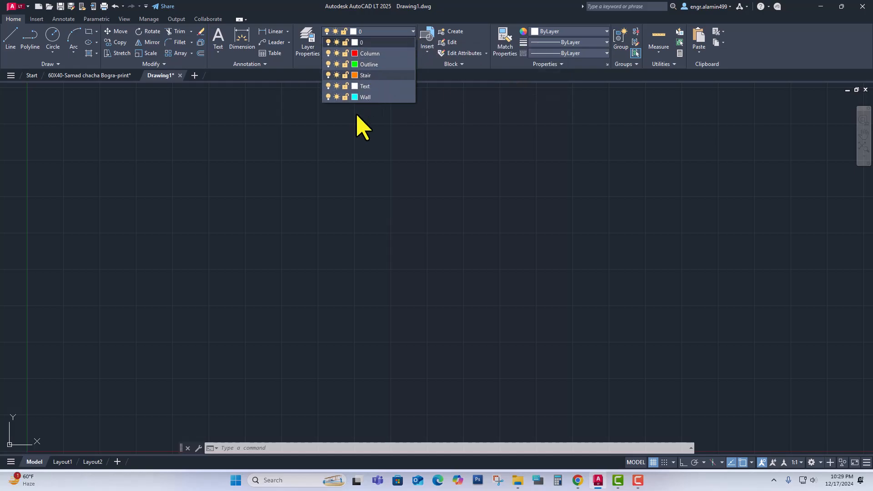
{"action": "left_click", "coordinate": [368, 64]}
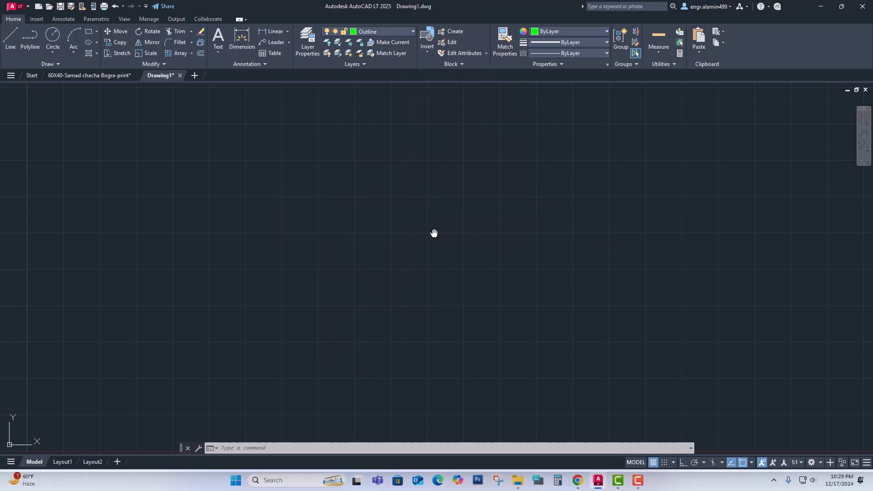
{"action": "scroll", "coordinate": [435, 237], "scroll_direction": "down", "scroll_amount": 2}
{"action": "scroll", "coordinate": [467, 296], "scroll_direction": "up", "scroll_amount": 2}
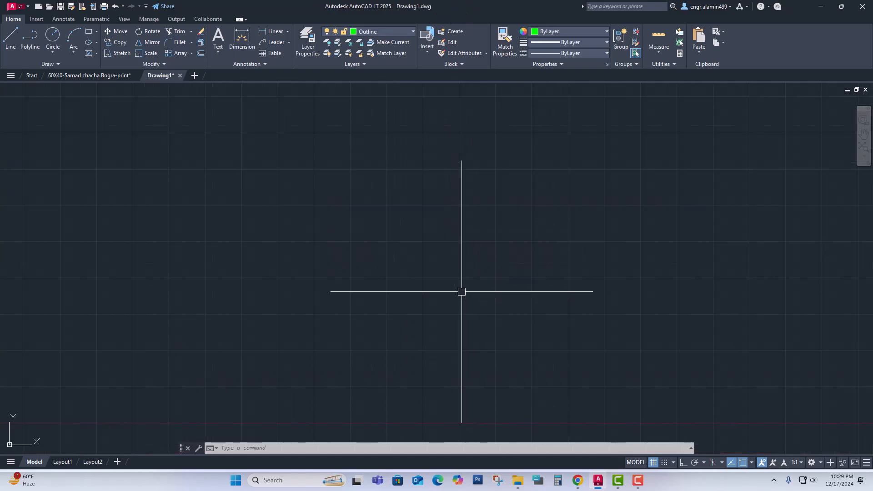
Switch to the finished 60X40 reference drawing and examine the outer boundary of the floor plan.
{"action": "left_click", "coordinate": [92, 78]}
{"action": "scroll", "coordinate": [419, 136], "scroll_direction": "up", "scroll_amount": 3}
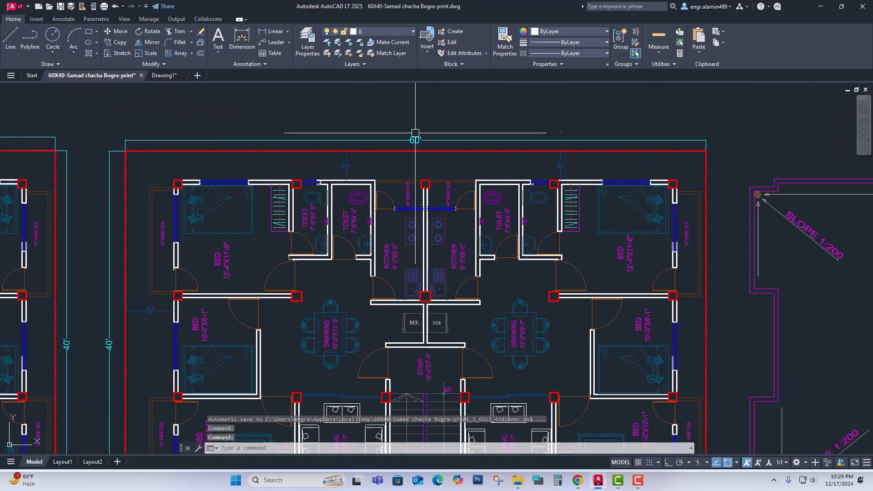
Examine the overall extents of the typical floor plan in the reference drawing, and switch back to Drawing1.
{"action": "scroll", "coordinate": [403, 145], "scroll_direction": "up", "scroll_amount": 2}
{"action": "scroll", "coordinate": [419, 146], "scroll_direction": "down", "scroll_amount": 4}
{"action": "middle_click_drag", "start_coordinate": [246, 294], "coordinate": [300, 271]}
{"action": "scroll", "coordinate": [156, 289], "scroll_direction": "down", "scroll_amount": 3}
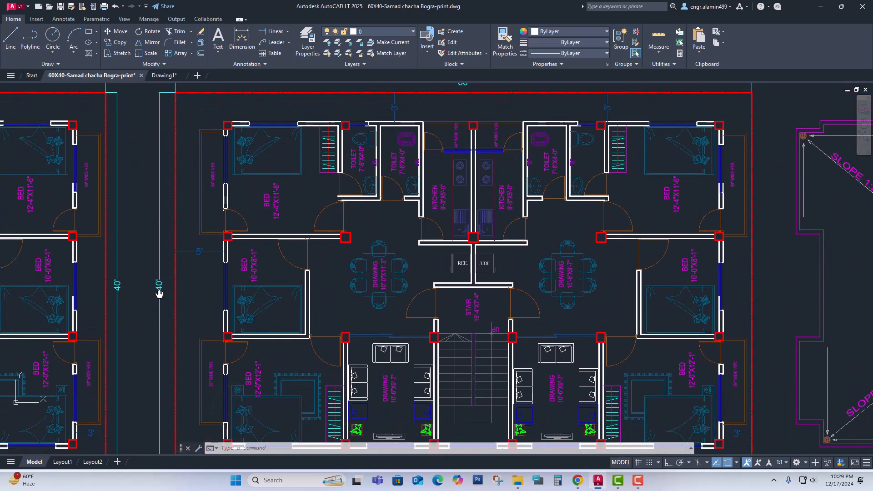
{"action": "middle_click_drag", "start_coordinate": [232, 264], "coordinate": [248, 274]}
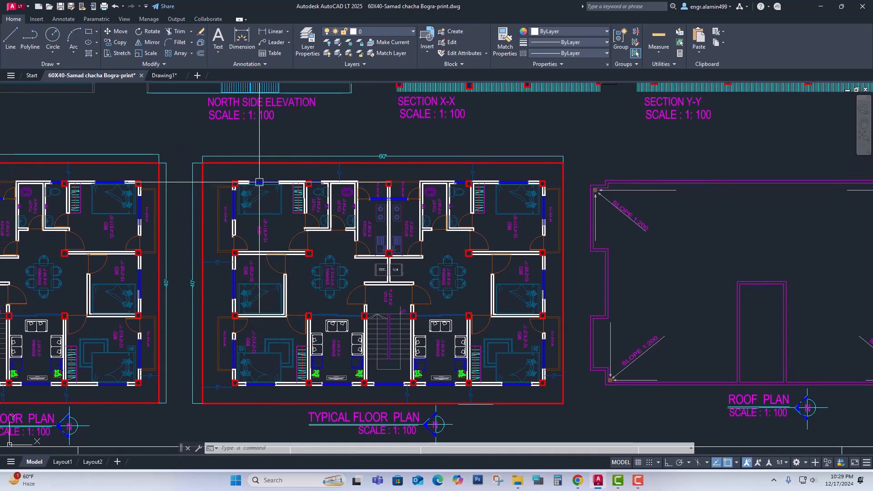
{"action": "left_click", "coordinate": [166, 75]}
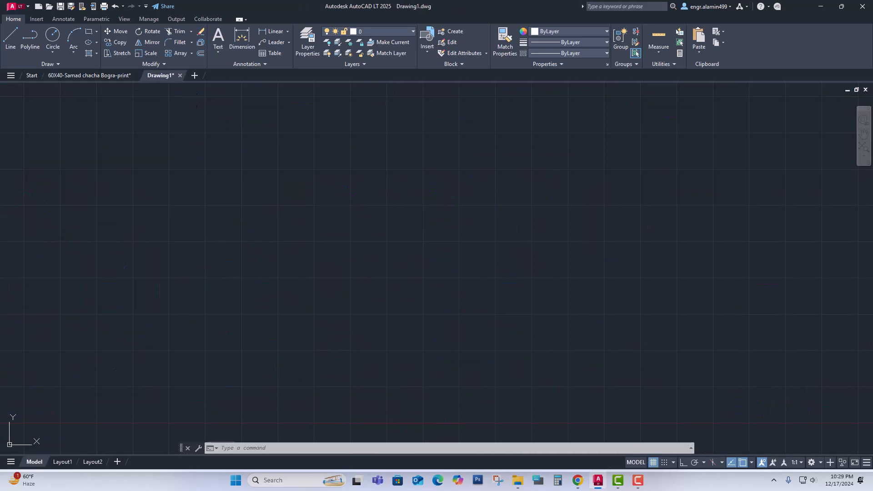
{"action": "scroll", "coordinate": [348, 188], "scroll_direction": "down", "scroll_amount": 2}
{"action": "scroll", "coordinate": [360, 169], "scroll_direction": "up", "scroll_amount": 2}
{"action": "mouse_move", "coordinate": [362, 168]}
{"action": "middle_mouse_down"}
{"action": "mouse_move", "coordinate": [325, 219]}
{"action": "mouse_move", "coordinate": [344, 193]}
{"action": "middle_mouse_up"}
{"action": "scroll", "coordinate": [344, 193], "scroll_direction": "down", "scroll_amount": 1}
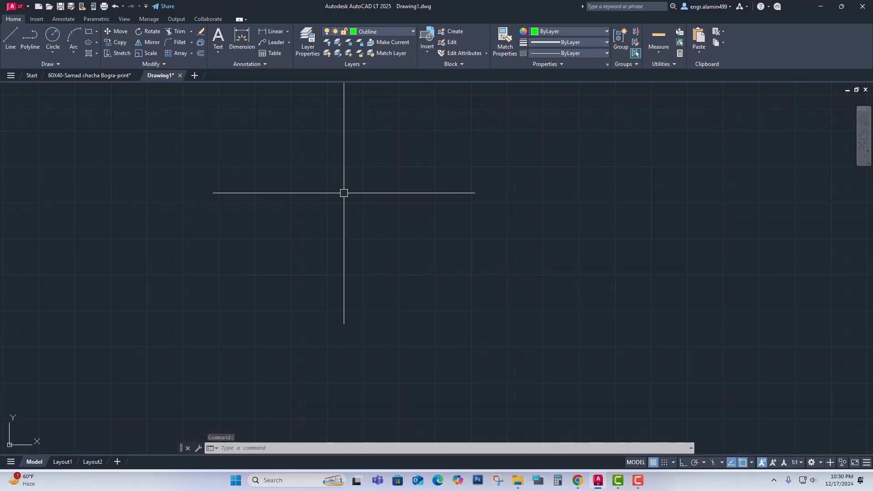
Draw a 60' horizontal line on the Outline layer with Ortho on.
{"action": "type", "text": "L"}
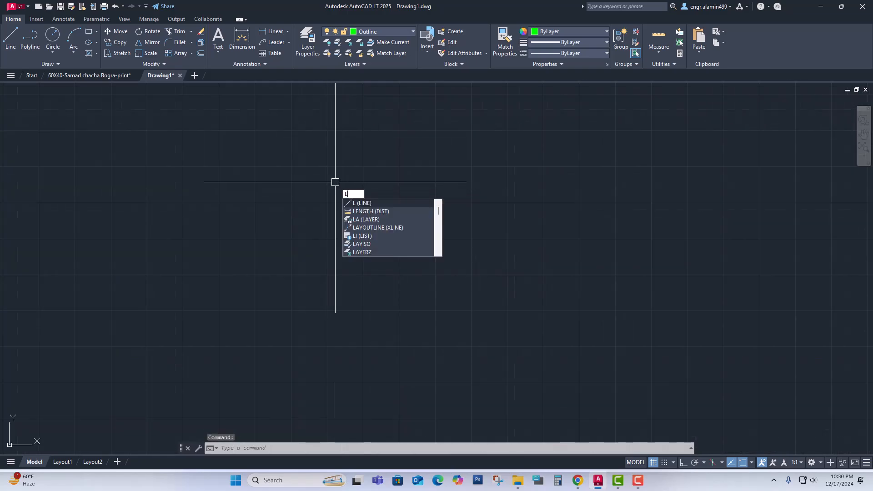
{"action": "key", "text": "Return"}
{"action": "left_click", "coordinate": [234, 175]}
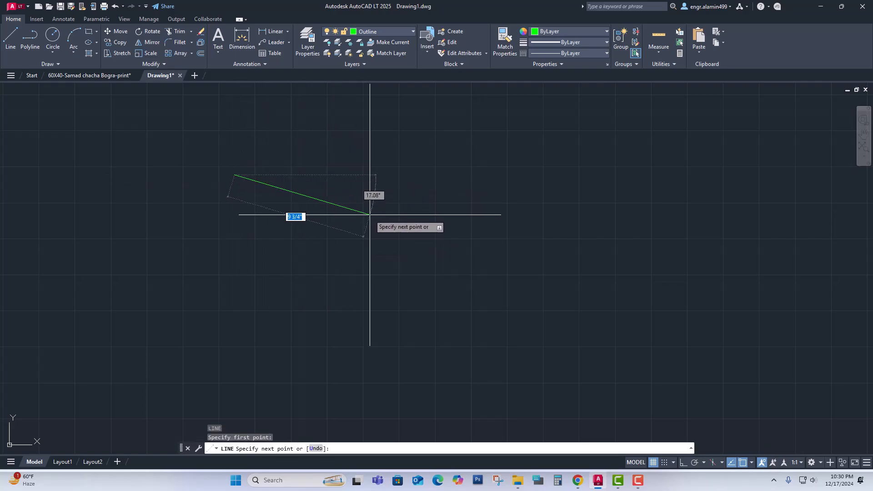
{"action": "key", "text": "F8"}
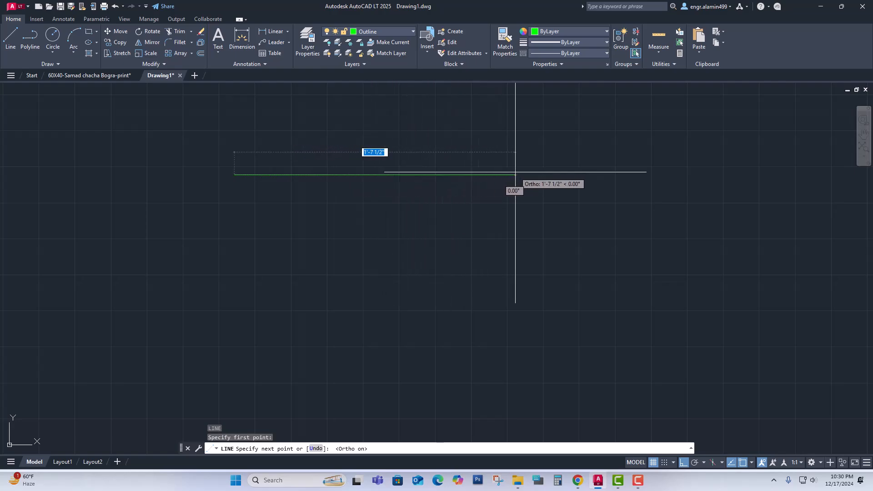
{"action": "type", "text": "60"}
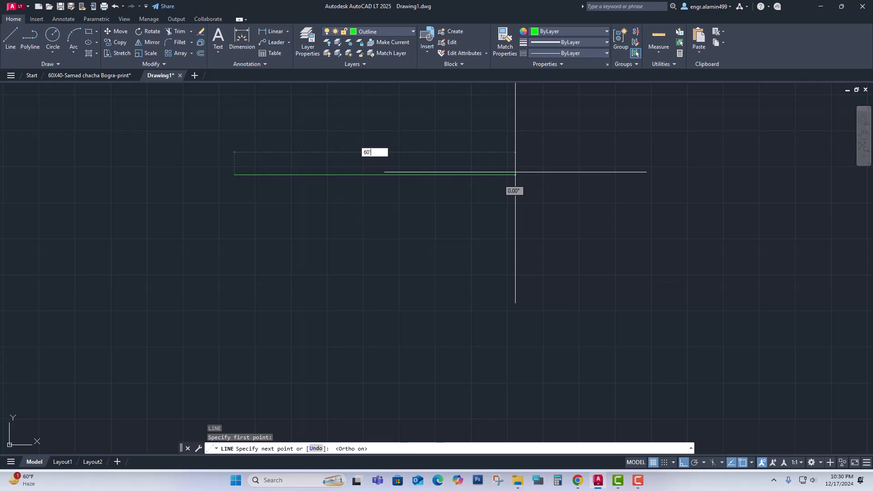
{"action": "key", "text": "Return"}
{"action": "scroll", "coordinate": [515, 181], "scroll_direction": "down", "scroll_amount": 3}
{"action": "scroll", "coordinate": [449, 220], "scroll_direction": "down", "scroll_amount": 2}
{"action": "middle_click_drag", "start_coordinate": [705, 238], "coordinate": [662, 235]}
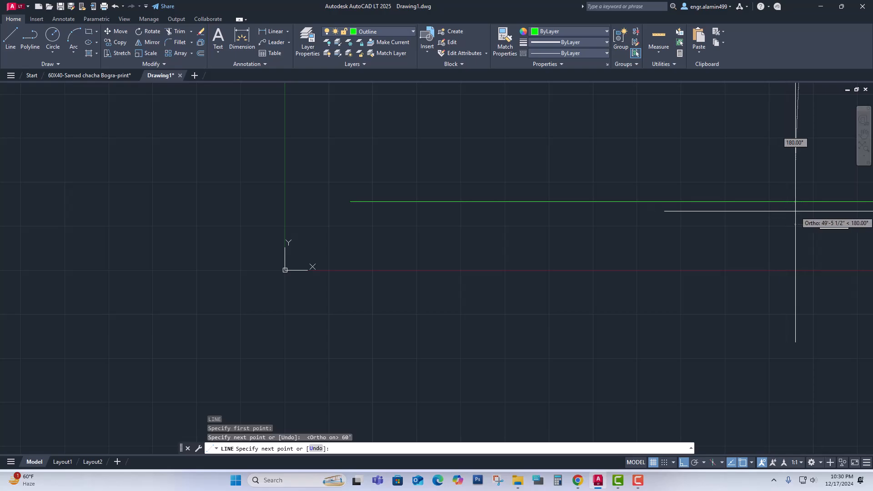
{"action": "key", "text": "Return"}
Zoom to the entire drawing with the All option so the whole 60' line fits the view.
{"action": "scroll", "coordinate": [616, 212], "scroll_direction": "down", "scroll_amount": 2}
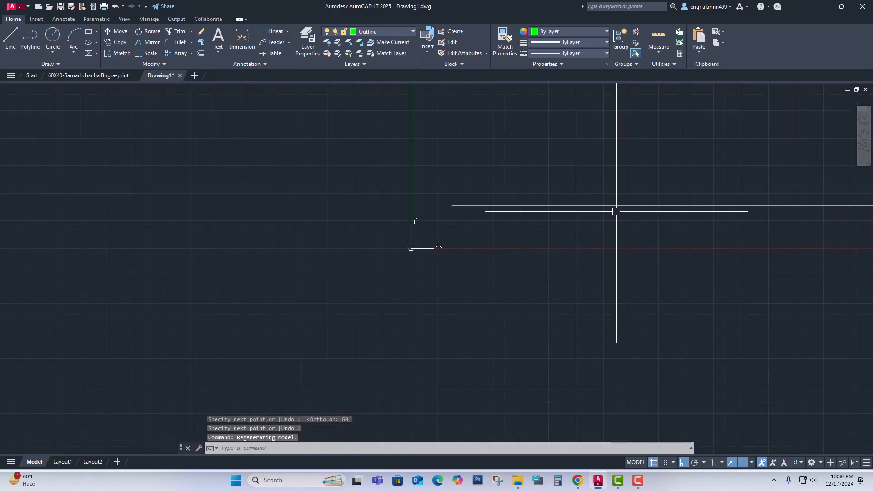
{"action": "scroll", "coordinate": [617, 210], "scroll_direction": "up", "scroll_amount": 2}
{"action": "type", "text": "z"}
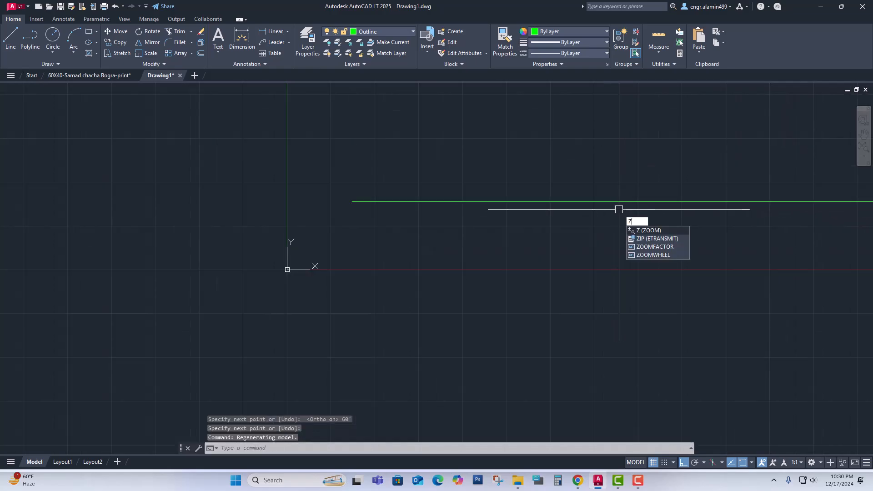
{"action": "scroll", "coordinate": [616, 205], "scroll_direction": "down", "scroll_amount": 2}
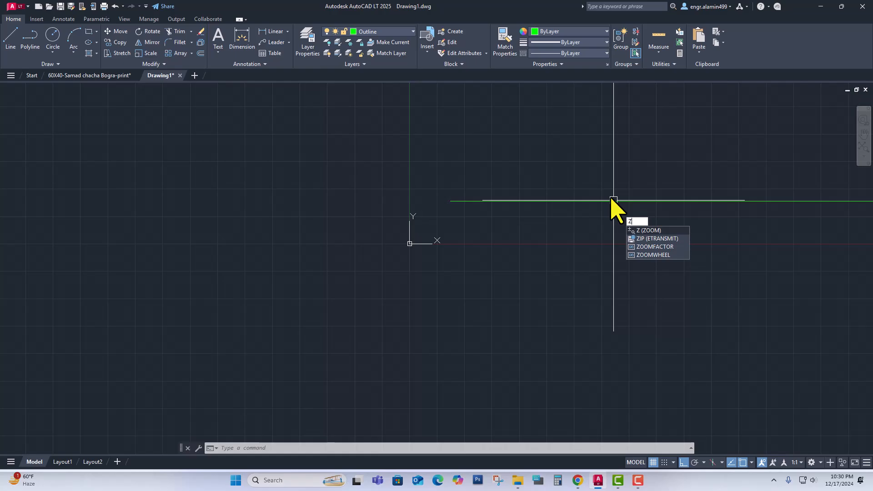
{"action": "key", "text": "Return"}
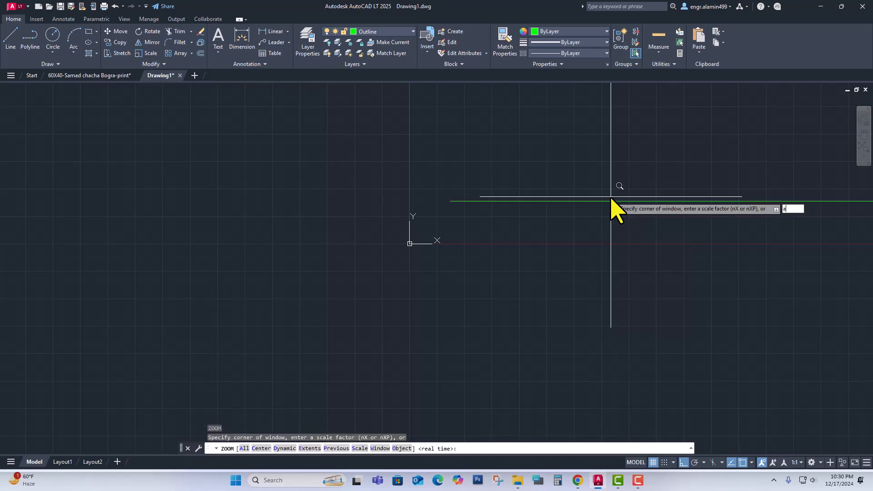
{"action": "key", "text": "Return"}
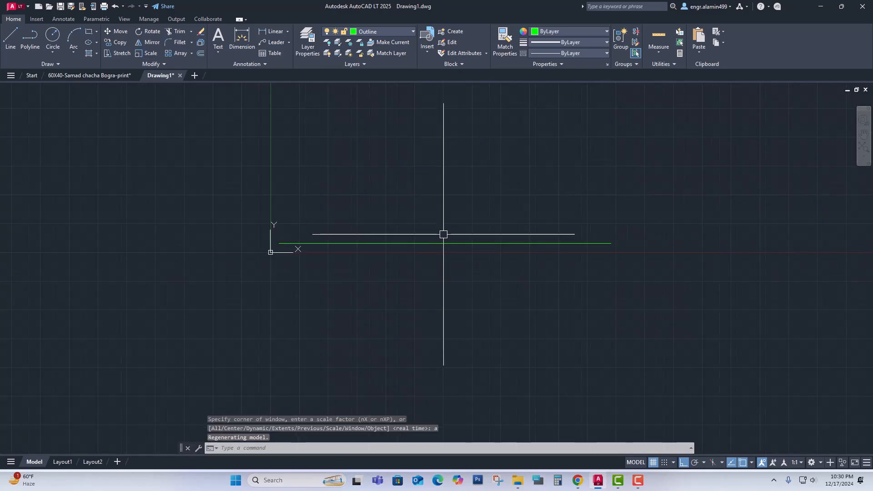
{"action": "middle_click_drag", "start_coordinate": [425, 320], "coordinate": [416, 341]}
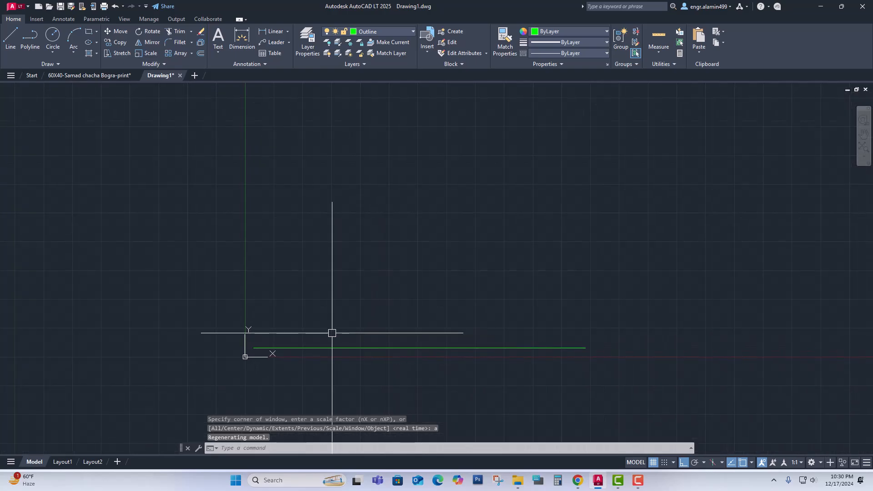
Move the 60' line by its left endpoint, with Ortho off, to open space above and right of the origin.
{"action": "scroll", "coordinate": [269, 341], "scroll_direction": "up", "scroll_amount": 4}
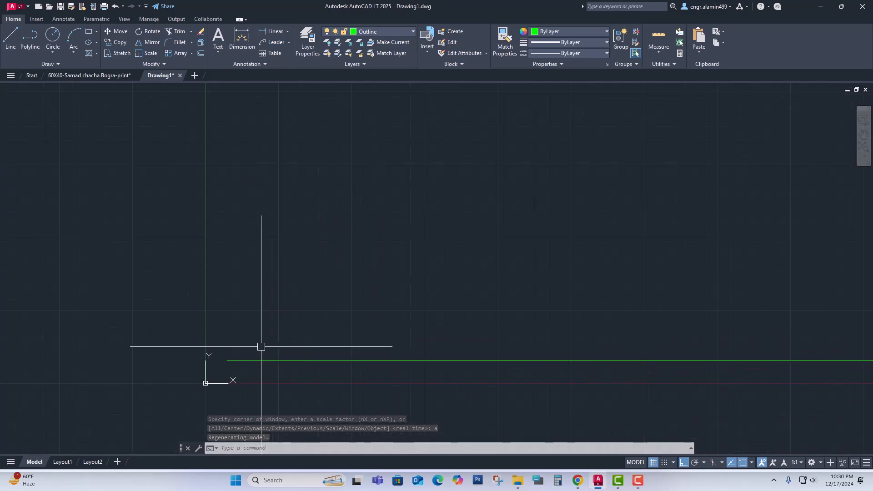
{"action": "middle_click_drag", "start_coordinate": [256, 348], "coordinate": [182, 362]}
{"action": "left_click", "coordinate": [261, 374]}
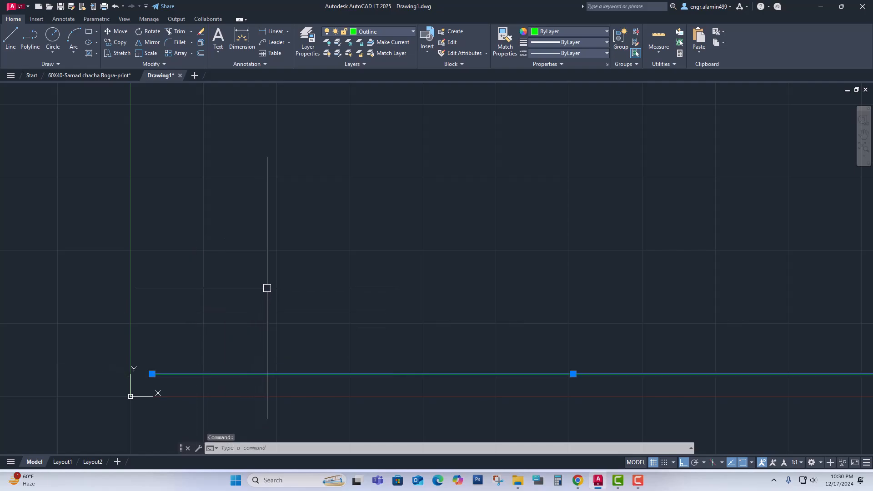
{"action": "type", "text": "m"}
{"action": "key", "text": "Return"}
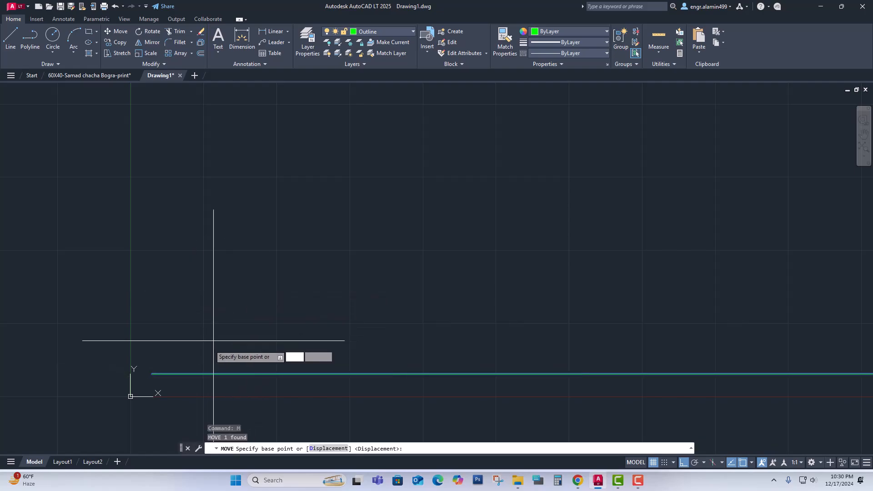
{"action": "left_click", "coordinate": [152, 374]}
{"action": "scroll", "coordinate": [157, 363], "scroll_direction": "down", "scroll_amount": 3}
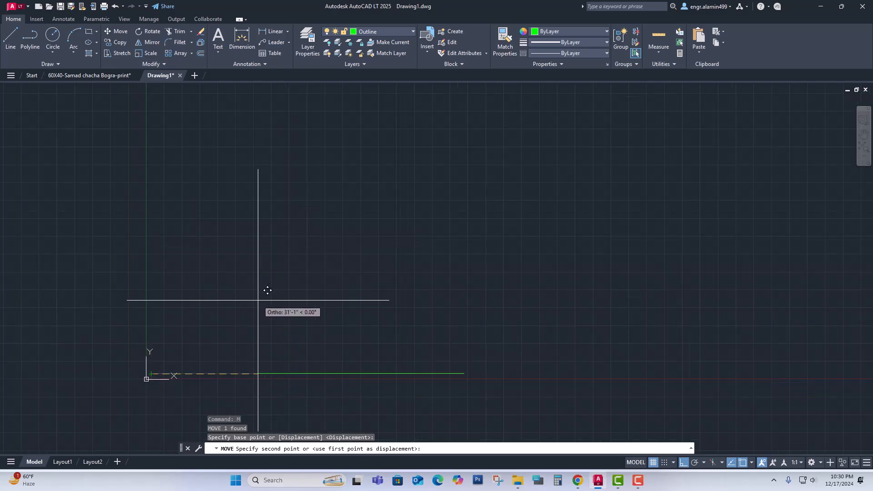
{"action": "key", "text": "F8"}
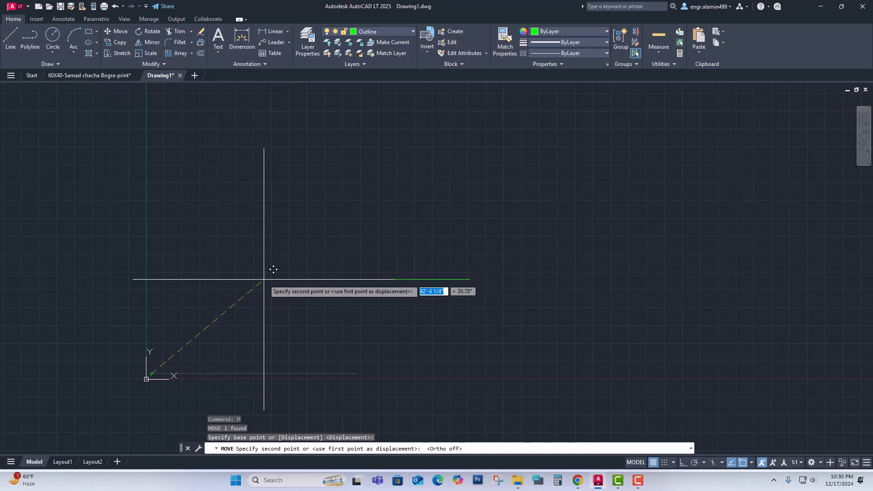
{"action": "middle_click_drag", "start_coordinate": [353, 230], "coordinate": [216, 326]}
{"action": "scroll", "coordinate": [309, 251], "scroll_direction": "down", "scroll_amount": 4}
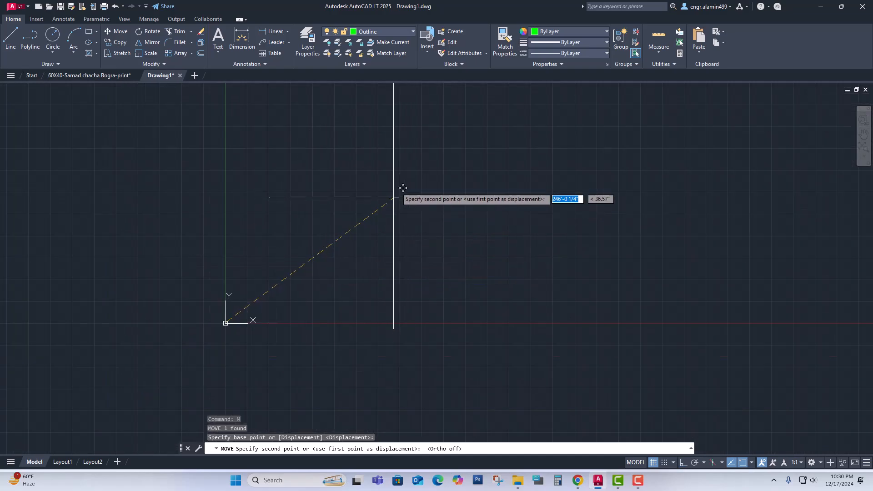
{"action": "left_click", "coordinate": [420, 116]}
{"action": "middle_click_drag", "start_coordinate": [504, 160], "coordinate": [405, 263]}
{"action": "scroll", "coordinate": [343, 214], "scroll_direction": "up", "scroll_amount": 2}
{"action": "scroll", "coordinate": [349, 195], "scroll_direction": "up", "scroll_amount": 2}
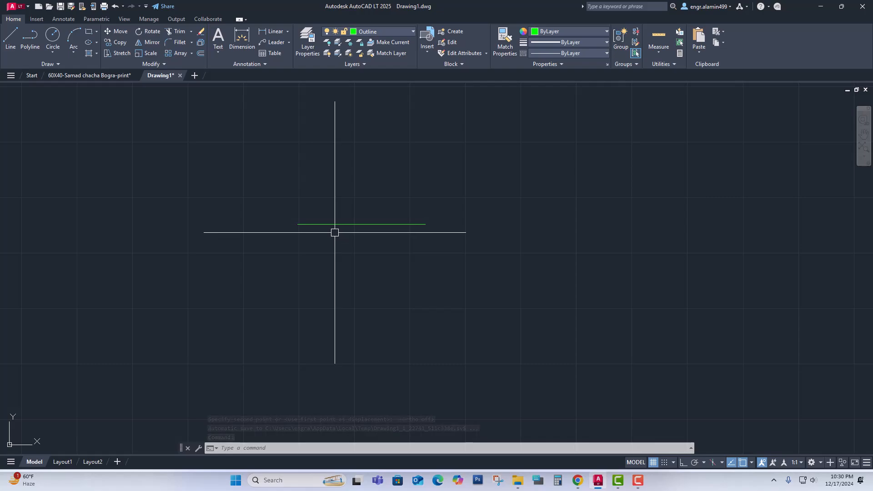
Try drawing the remaining outline sides from the line's right end, 40' down, 60' left and closed, and undo them.
{"action": "key", "text": "Return"}
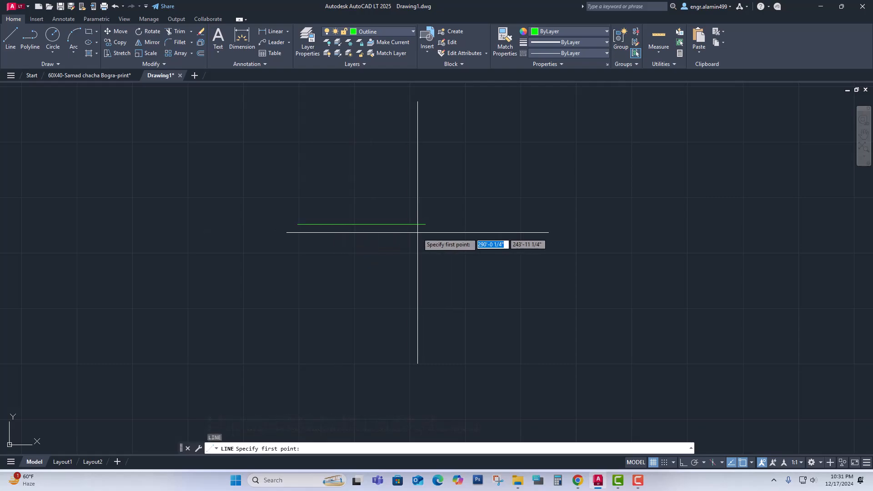
{"action": "left_click", "coordinate": [426, 225]}
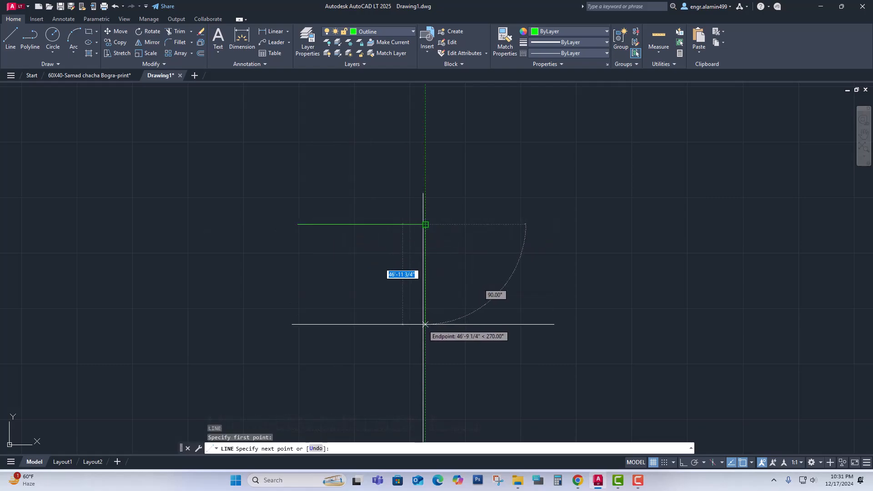
{"action": "type", "text": "40"}
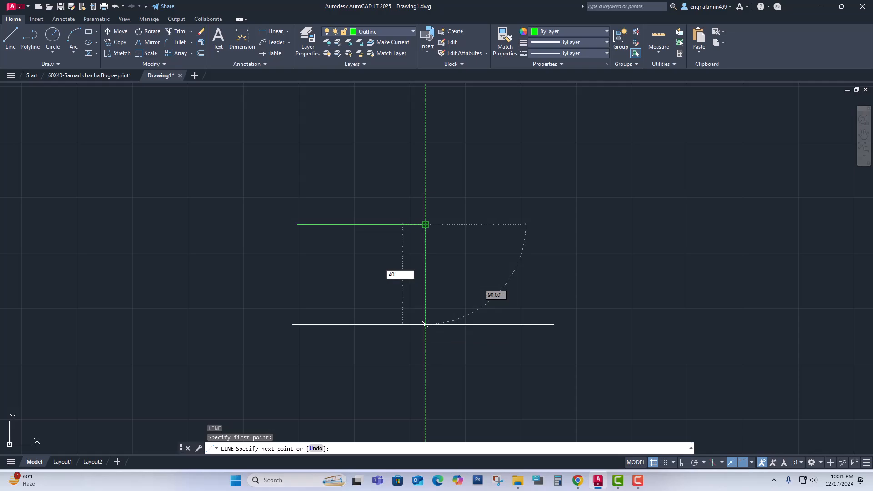
{"action": "type", "text": "'"}
{"action": "key", "text": "Return"}
{"action": "key", "text": "F8"}
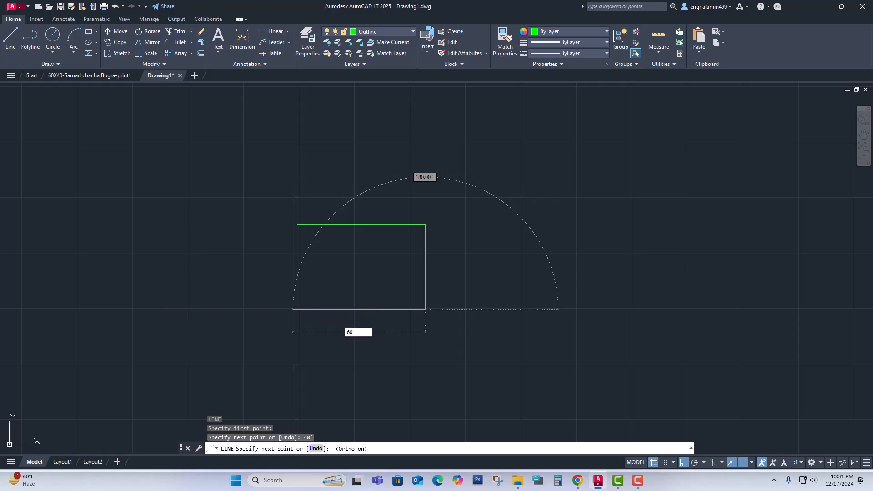
{"action": "key", "text": "Return"}
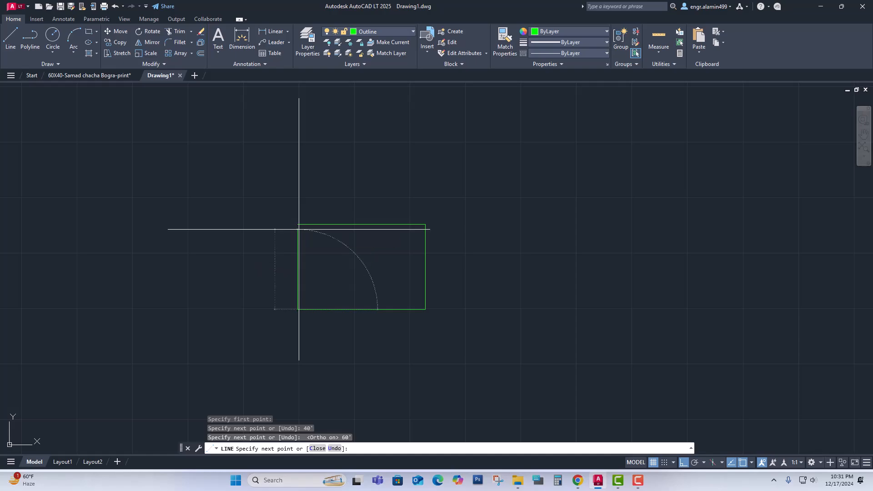
{"action": "type", "text": "c"}
{"action": "key", "text": "Return"}
{"action": "key", "text": "ctrl+z"}
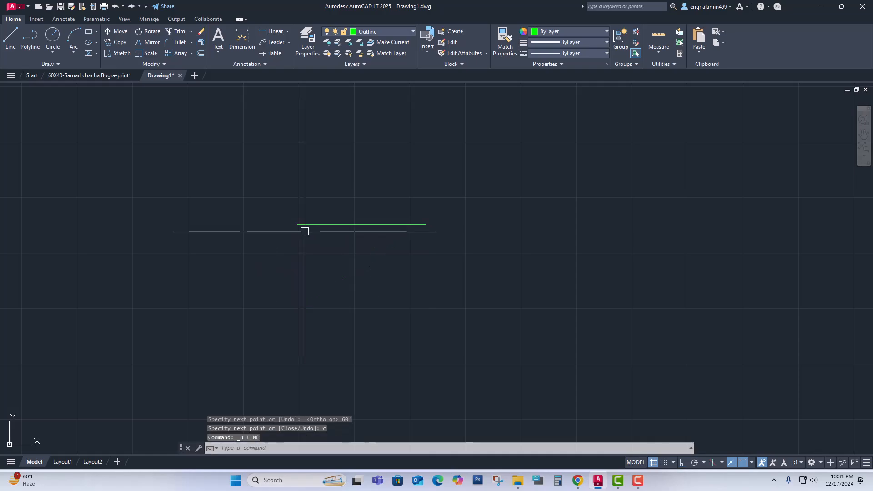
Complete the rectangular outline from the line's right end with segments 40' down, 60' left and up to the line's left endpoint.
{"action": "scroll", "coordinate": [431, 138], "scroll_direction": "down", "scroll_amount": 1}
{"action": "middle_click_drag", "start_coordinate": [430, 138], "coordinate": [403, 232]}
{"action": "scroll", "coordinate": [410, 199], "scroll_direction": "up", "scroll_amount": 3}
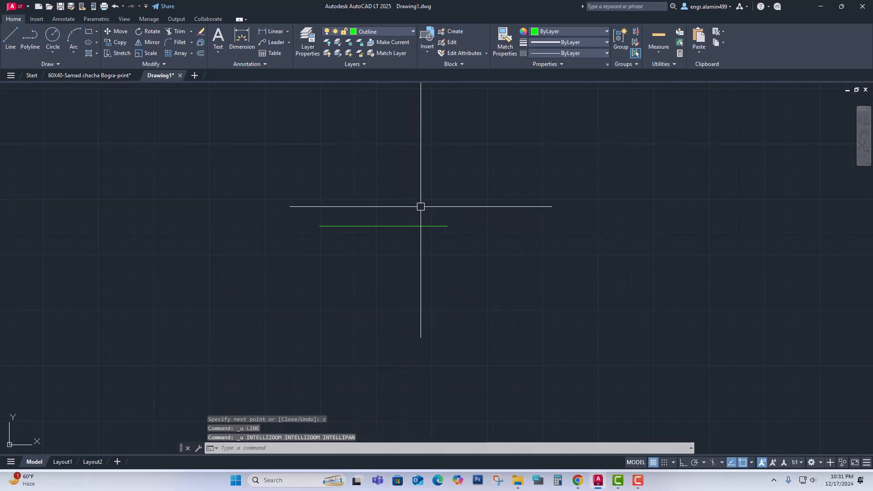
{"action": "type", "text": "l"}
{"action": "key", "text": "Return"}
{"action": "left_click", "coordinate": [447, 226]}
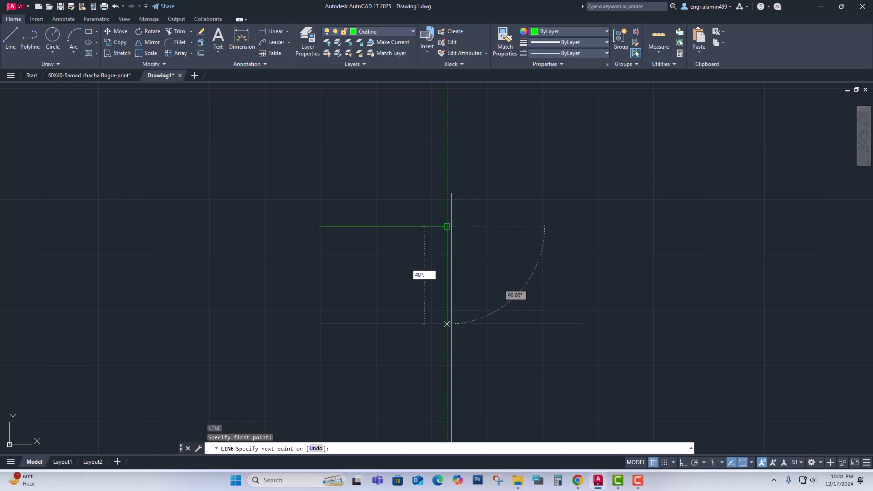
{"action": "type", "text": "40'"}
{"action": "key", "text": "Return"}
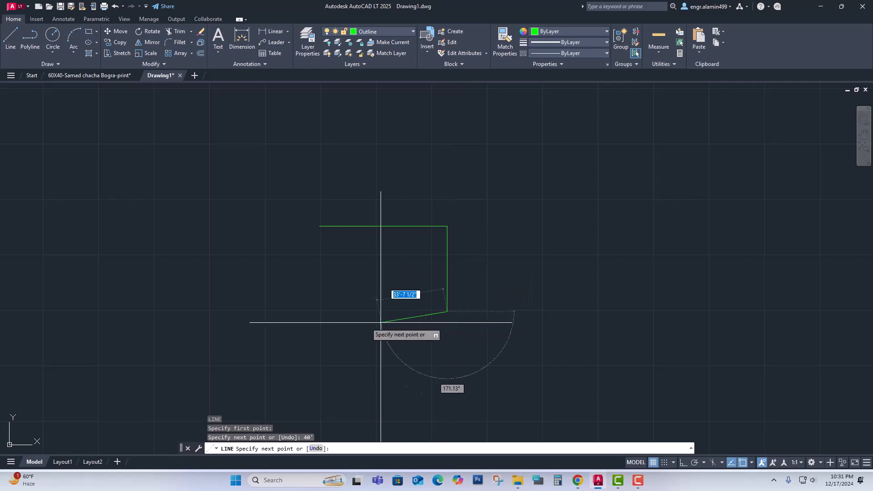
{"action": "key", "text": "F8"}
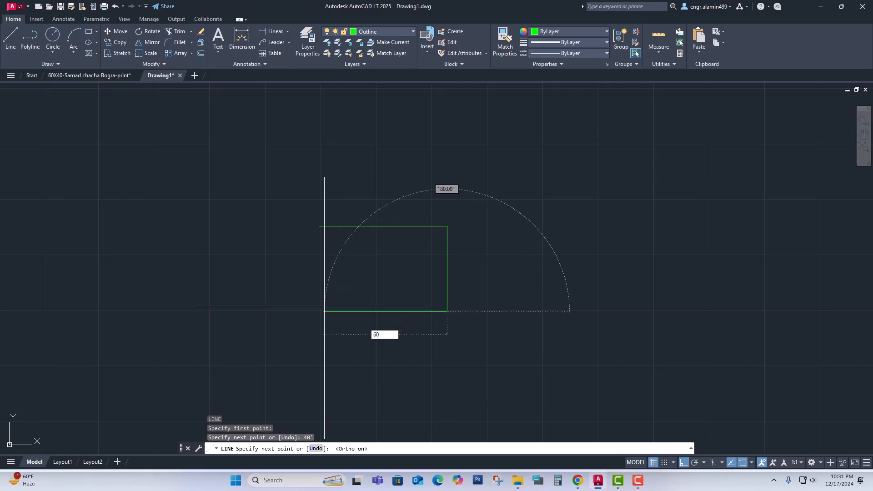
{"action": "type", "text": "60'"}
{"action": "key", "text": "Return"}
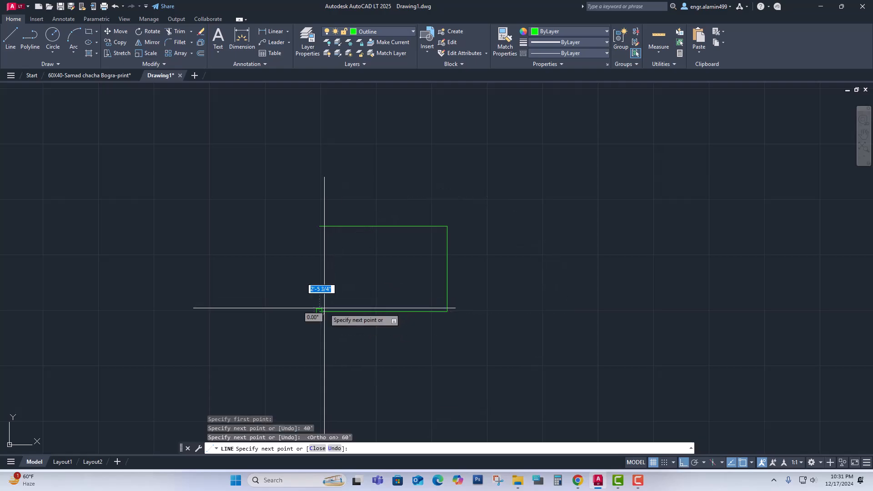
{"action": "left_click", "coordinate": [319, 225]}
{"action": "key", "text": "Return"}
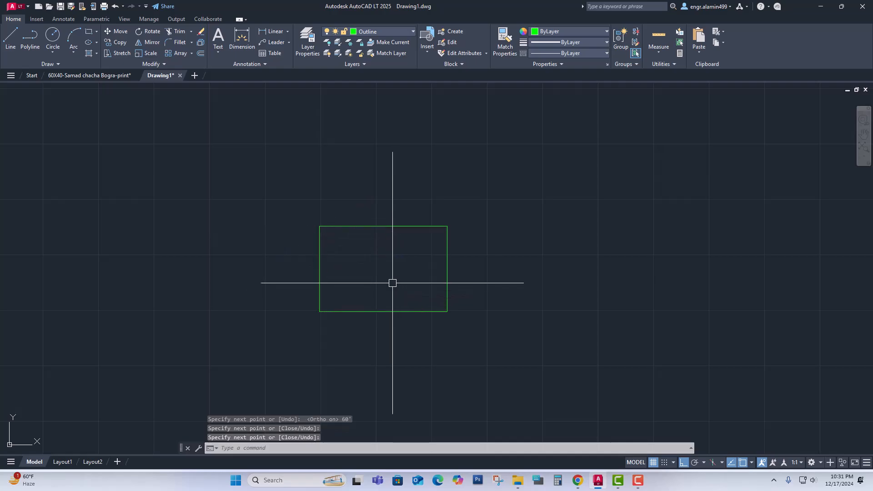
{"action": "scroll", "coordinate": [366, 220], "scroll_direction": "up", "scroll_amount": 2}
{"action": "middle_click_drag", "start_coordinate": [405, 298], "coordinate": [385, 251]}
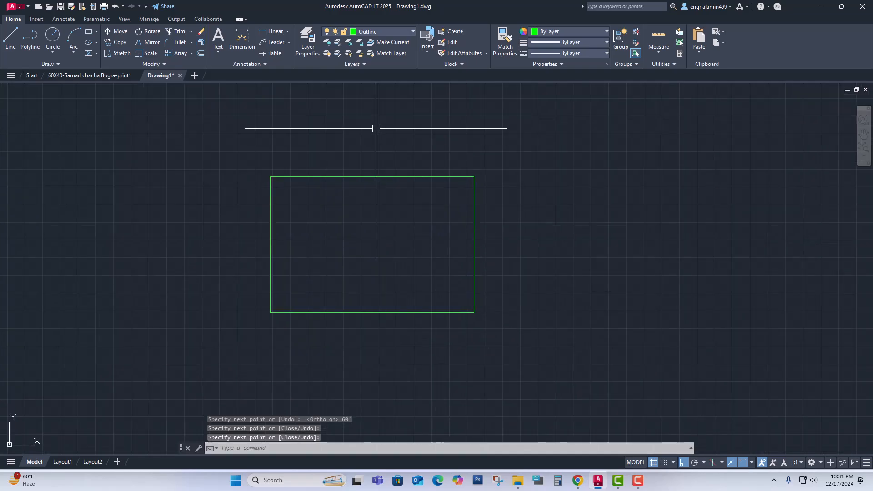
Add a linear dimension to the outline's top edge by selecting the edge, placing the dimension line just above it.
{"action": "left_click", "coordinate": [269, 33]}
{"action": "key", "text": "Return"}
{"action": "scroll", "coordinate": [355, 177], "scroll_direction": "up", "scroll_amount": 2}
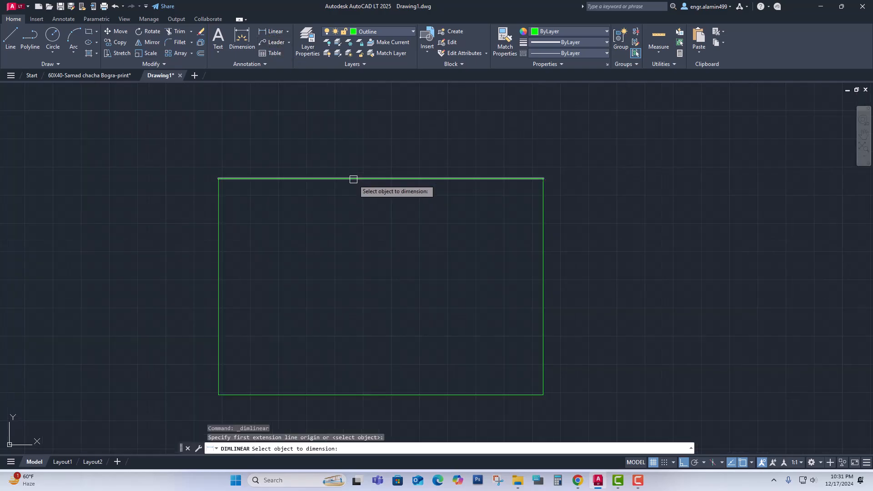
{"action": "left_click", "coordinate": [354, 179]}
{"action": "scroll", "coordinate": [353, 177], "scroll_direction": "up", "scroll_amount": 2}
{"action": "left_click", "coordinate": [364, 171]}
{"action": "scroll", "coordinate": [377, 175], "scroll_direction": "up", "scroll_amount": 3}
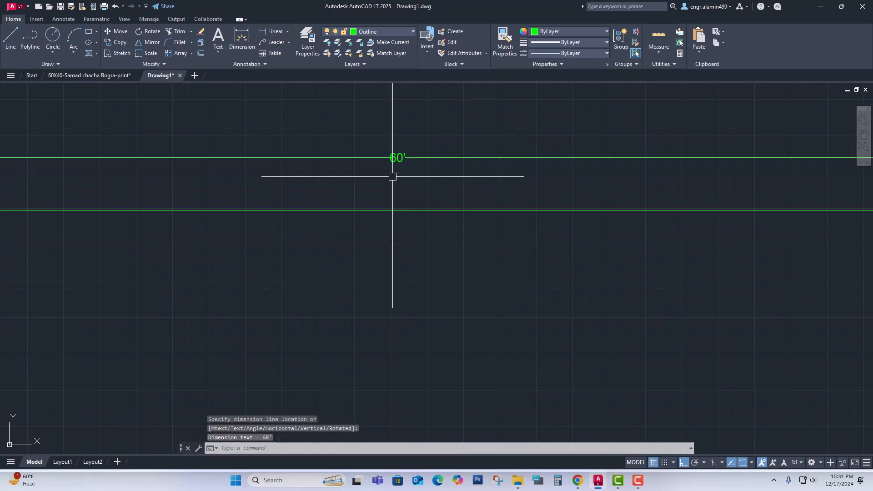
Move the top edge's dimension to the Text layer and clear the selection.
{"action": "left_click", "coordinate": [439, 181]}
{"action": "left_click", "coordinate": [387, 156]}
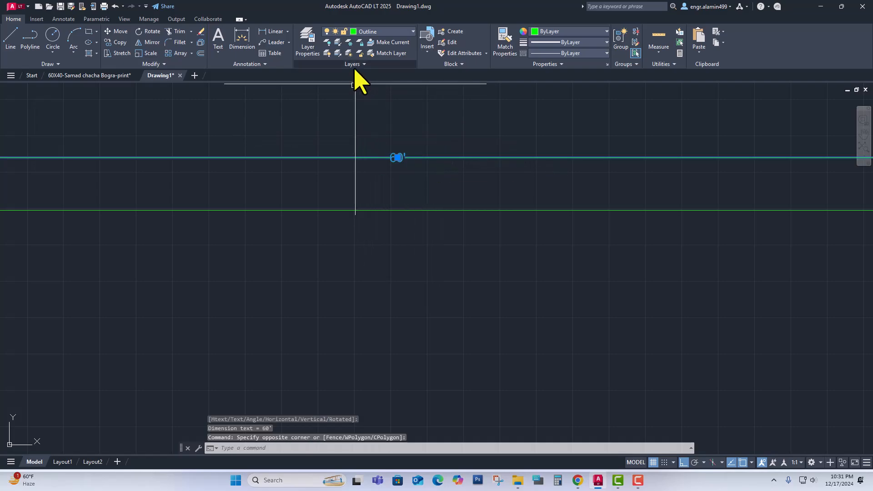
{"action": "left_click", "coordinate": [393, 33]}
{"action": "left_click", "coordinate": [367, 107]}
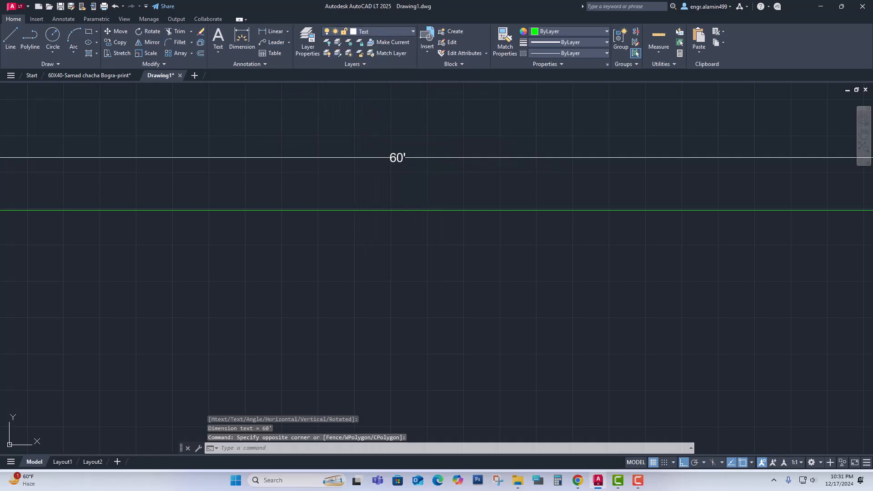
{"action": "key", "text": "Escape"}
Add a vertical linear dimension between the outline's upper-left and lower-left corners, placed just outside the left edge.
{"action": "scroll", "coordinate": [406, 200], "scroll_direction": "down", "scroll_amount": 8}
{"action": "scroll", "coordinate": [443, 230], "scroll_direction": "up", "scroll_amount": 2}
{"action": "middle_click_drag", "start_coordinate": [292, 230], "coordinate": [337, 208]}
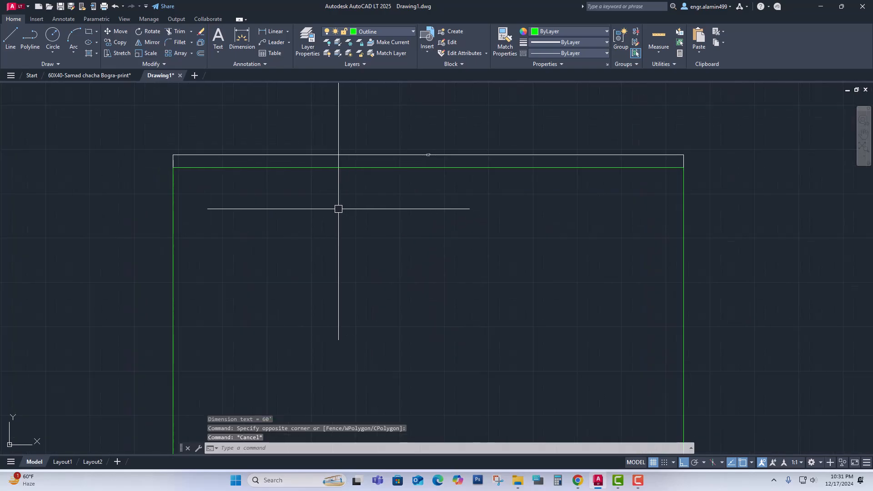
{"action": "left_click", "coordinate": [271, 31]}
{"action": "left_click", "coordinate": [175, 164]}
{"action": "scroll", "coordinate": [177, 158], "scroll_direction": "down", "scroll_amount": 5}
{"action": "scroll", "coordinate": [176, 295], "scroll_direction": "up", "scroll_amount": 2}
{"action": "left_click", "coordinate": [174, 292]}
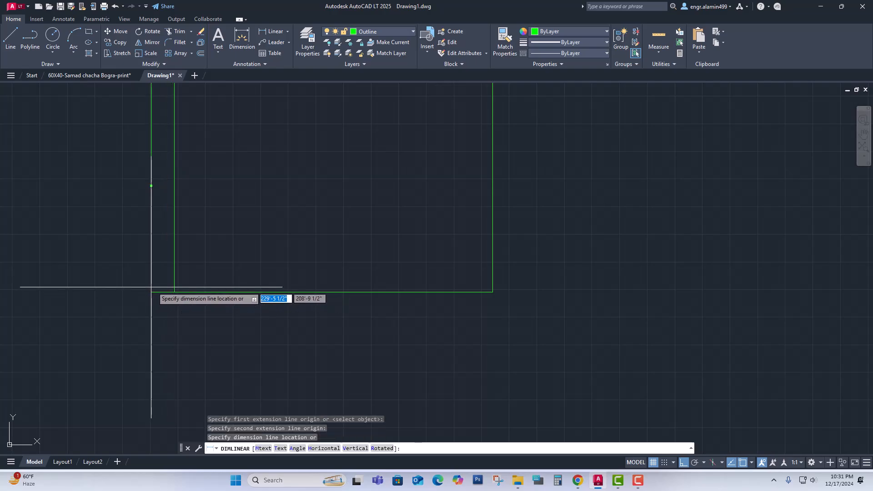
{"action": "left_click", "coordinate": [154, 286]}
Match the left side's dimension to the properties of the top dimension with Match Properties.
{"action": "middle_click_drag", "start_coordinate": [199, 209], "coordinate": [190, 359]}
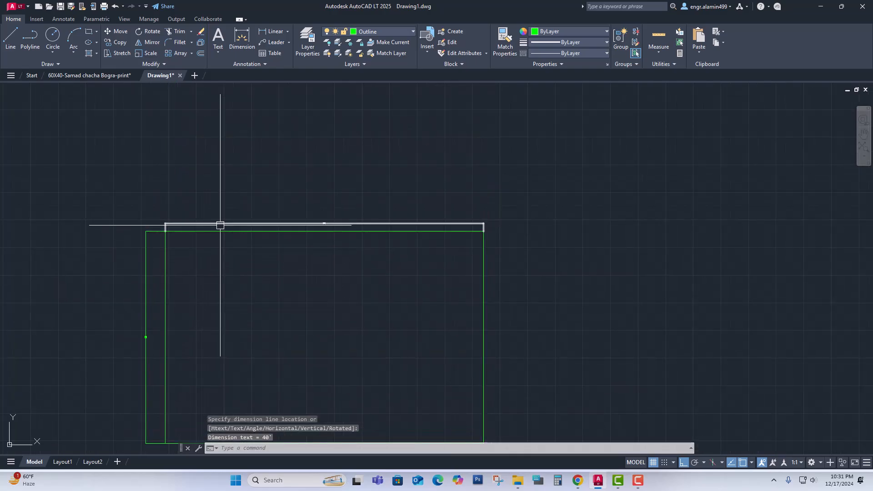
{"action": "left_click", "coordinate": [220, 225]}
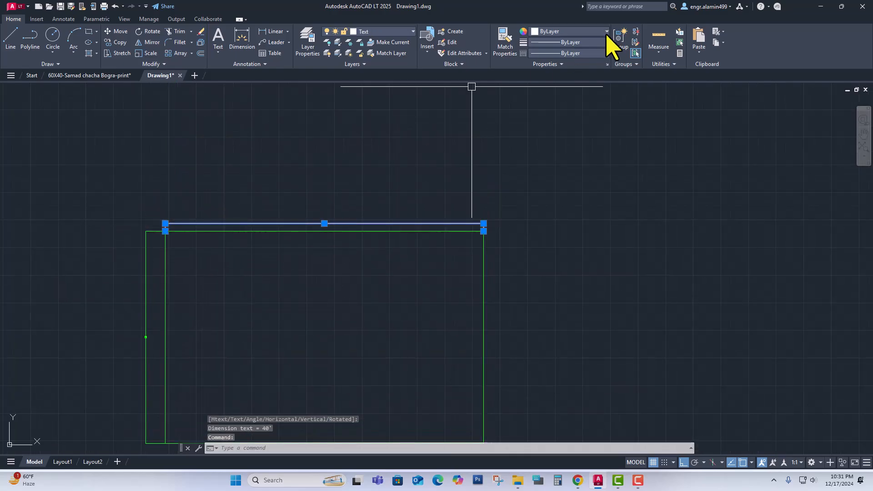
{"action": "left_click", "coordinate": [506, 48]}
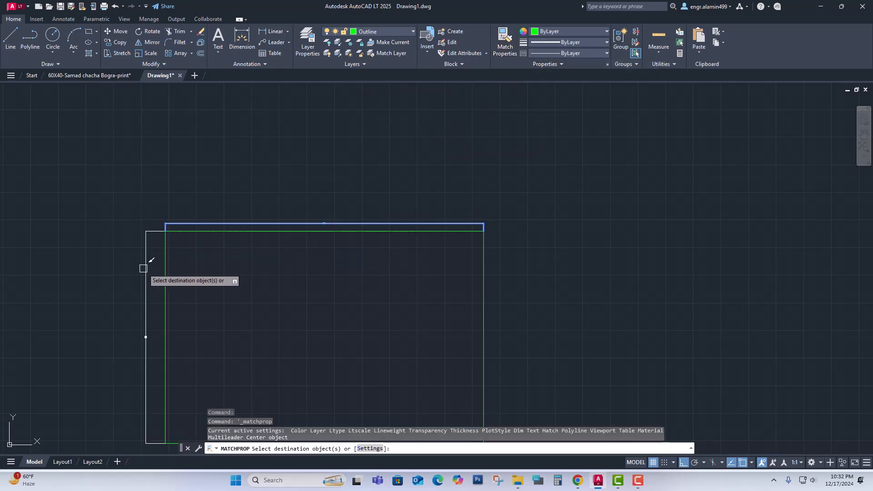
{"action": "left_click", "coordinate": [143, 268]}
{"action": "middle_click_drag", "start_coordinate": [139, 350], "coordinate": [162, 325]}
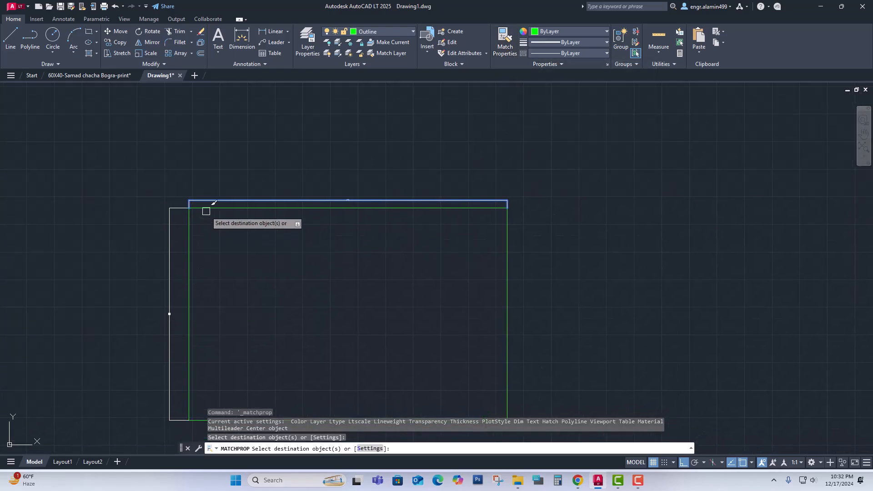
{"action": "scroll", "coordinate": [206, 210], "scroll_direction": "up", "scroll_amount": 2}
{"action": "key", "text": "Escape"}
{"action": "scroll", "coordinate": [162, 273], "scroll_direction": "up", "scroll_amount": 5}
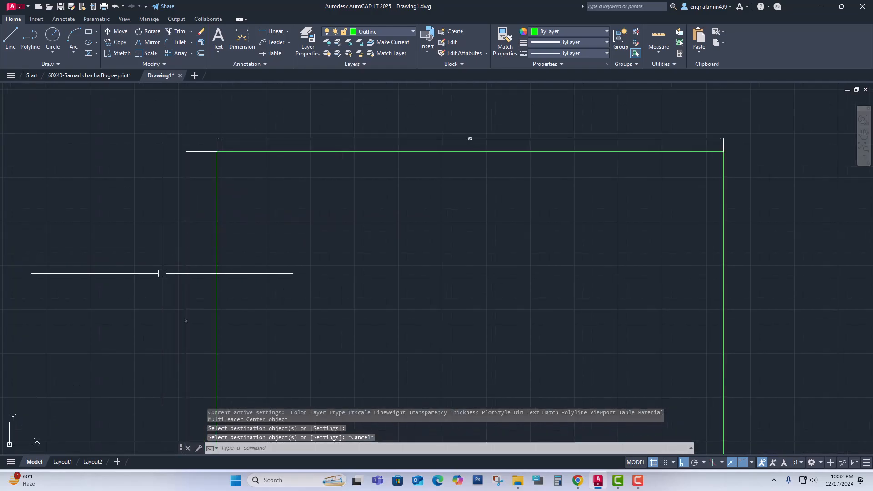
{"action": "scroll", "coordinate": [200, 300], "scroll_direction": "down", "scroll_amount": 4}
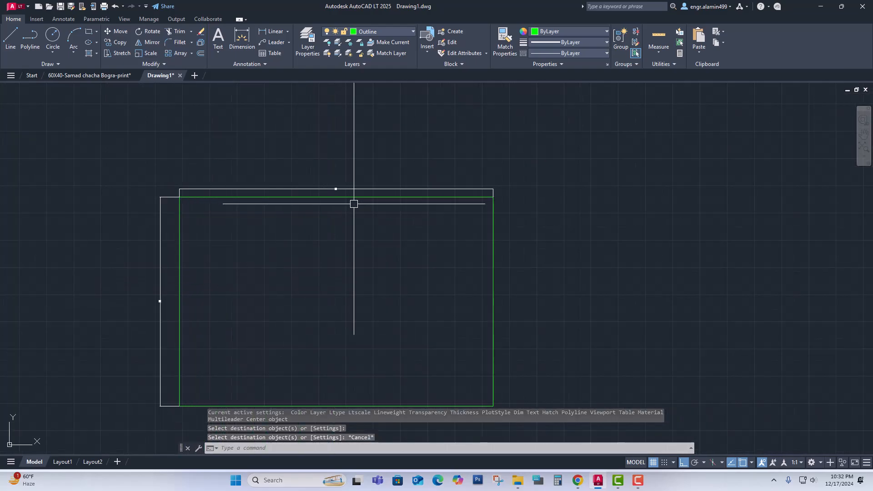
{"action": "middle_click_drag", "start_coordinate": [325, 287], "coordinate": [421, 248]}
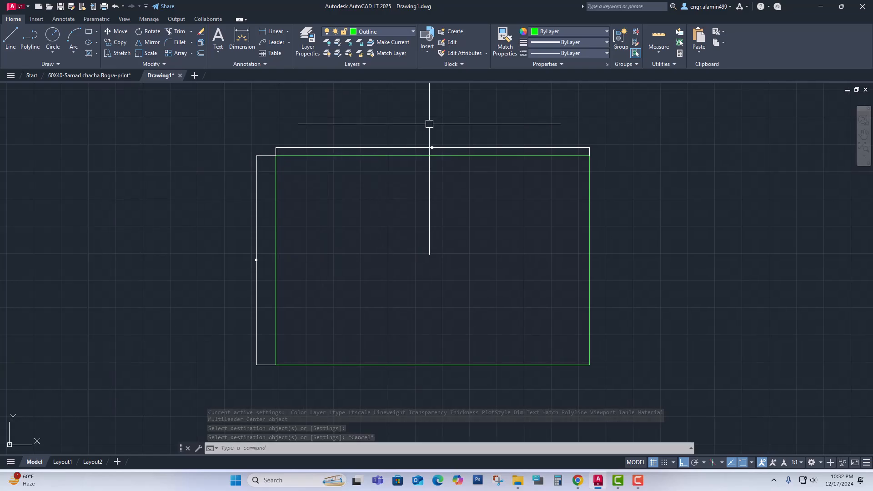
{"action": "mouse_move", "coordinate": [445, 216]}
{"action": "middle_mouse_down"}
{"action": "mouse_move", "coordinate": [439, 228]}
{"action": "mouse_move", "coordinate": [390, 247]}
{"action": "mouse_move", "coordinate": [431, 226]}
{"action": "mouse_move", "coordinate": [432, 251]}
{"action": "middle_mouse_up"}
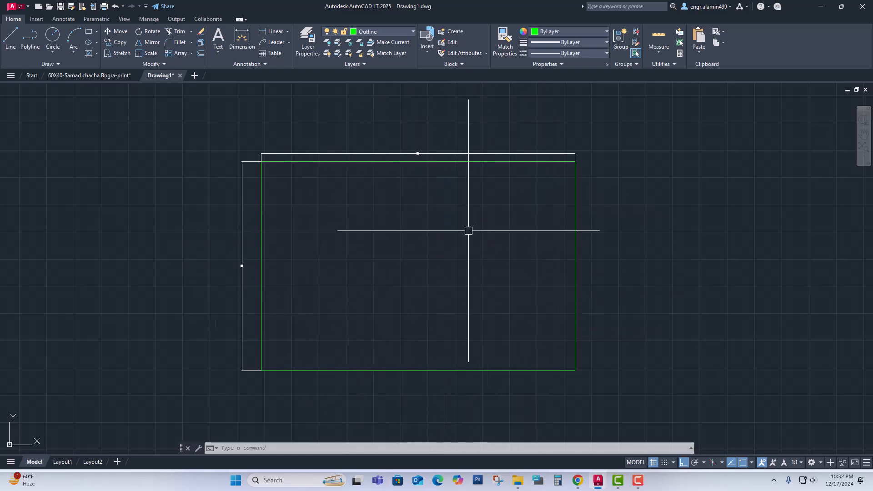
{"action": "mouse_move", "coordinate": [425, 265]}
{"action": "middle_mouse_down"}
{"action": "mouse_move", "coordinate": [426, 278]}
{"action": "mouse_move", "coordinate": [400, 291]}
{"action": "middle_mouse_up"}
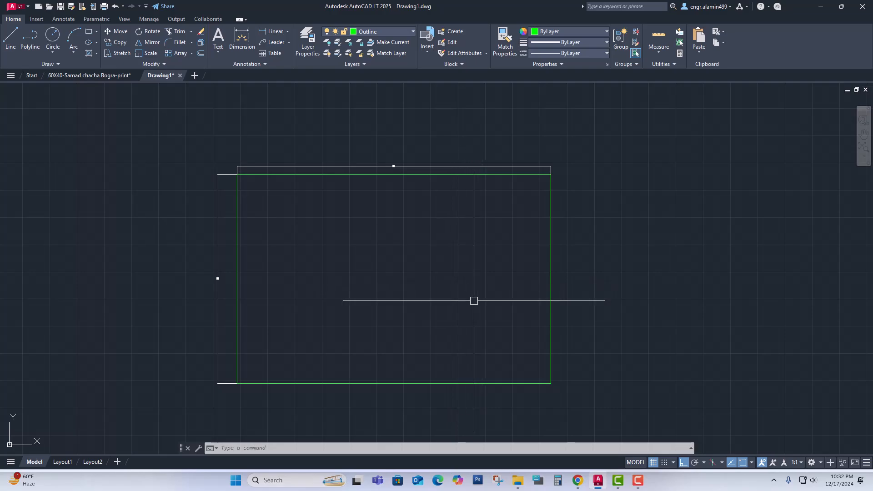
{"action": "middle_click_drag", "start_coordinate": [445, 282], "coordinate": [464, 282]}
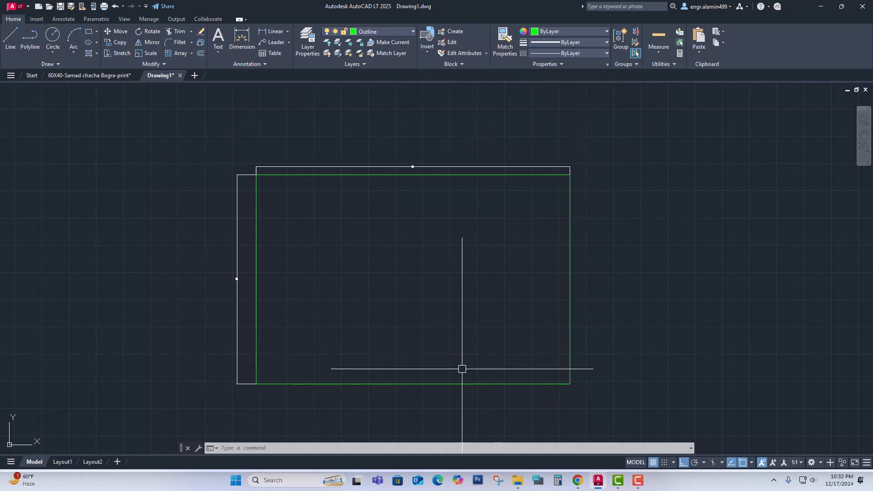
{"action": "mouse_move", "coordinate": [638, 482]}
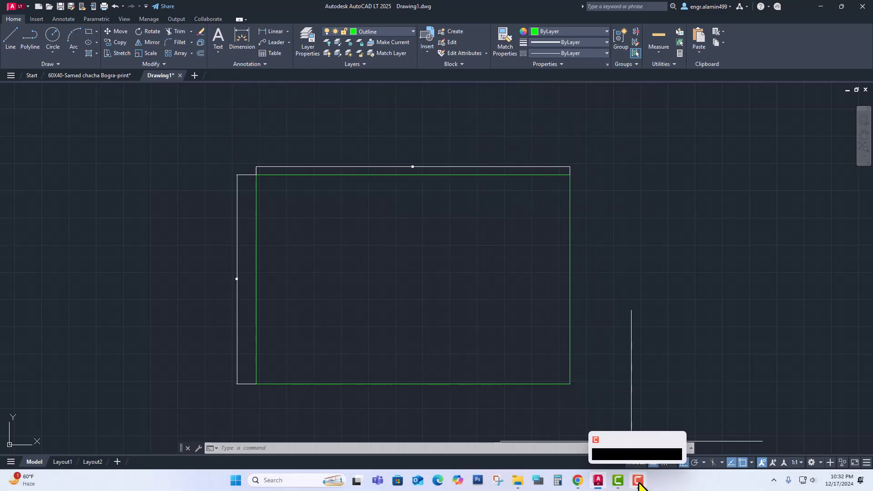
{"action": "mouse_move", "coordinate": [466, 268]}
{"action": "middle_mouse_down"}
{"action": "mouse_move", "coordinate": [442, 269]}
{"action": "mouse_move", "coordinate": [441, 281]}
{"action": "middle_mouse_up"}
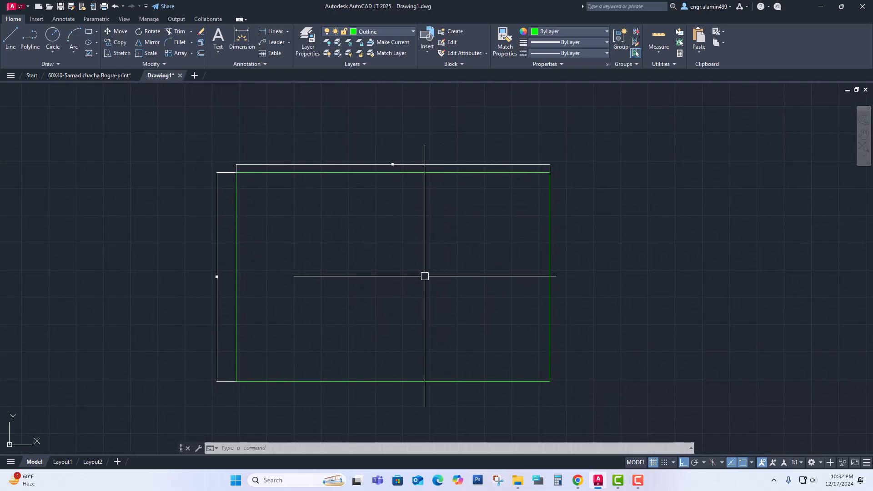